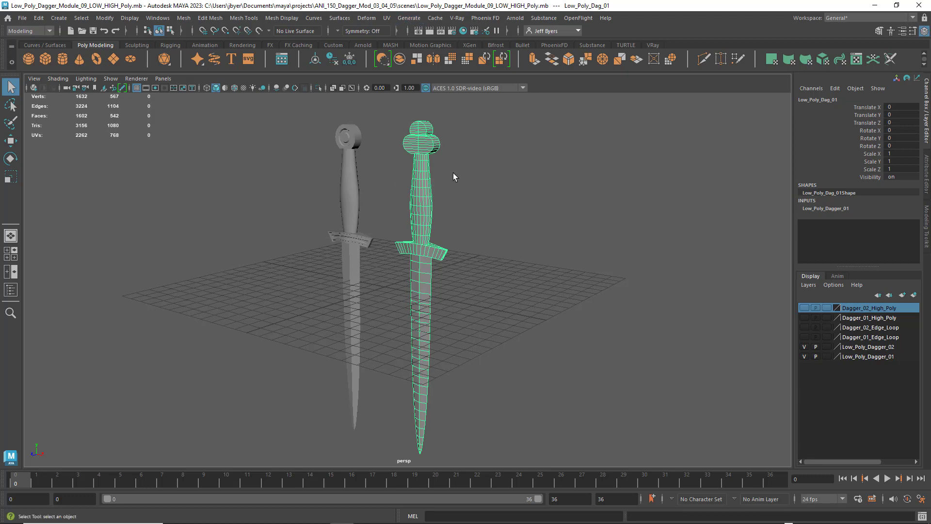
- Open the UV Editor to examine the UV layout of the selected low-poly dagger with the lobed pommel, and close it
left_click(386, 18)
left_click(405, 38)
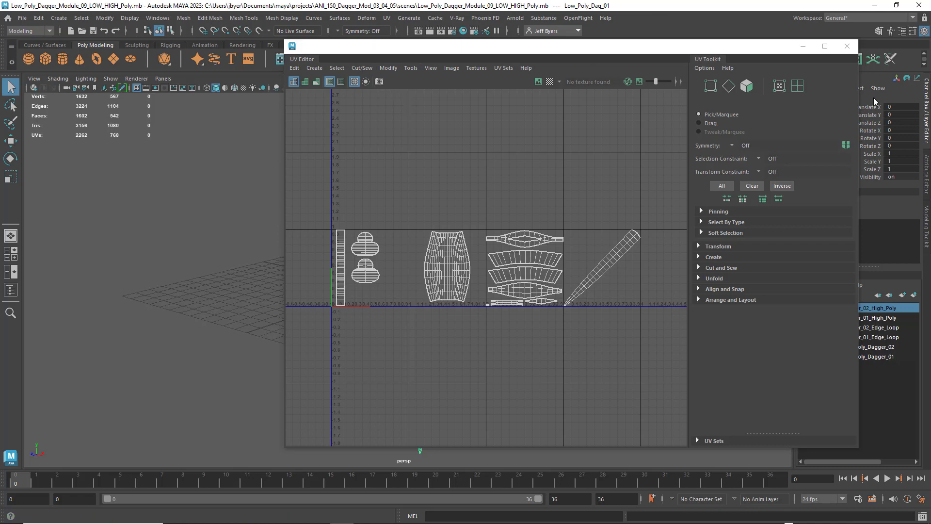
left_click(847, 46)
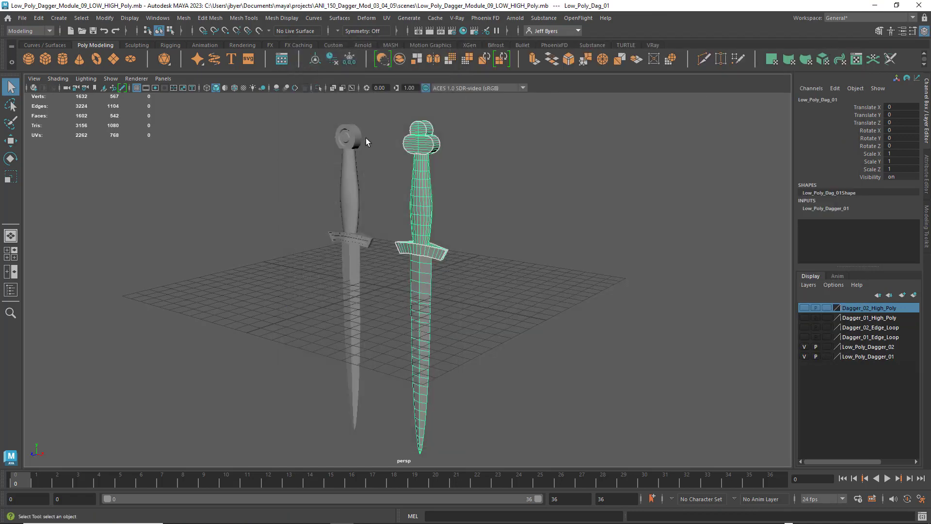
- Select the low-poly dagger with the round pommel, examine its UV layout in the UV Editor, and close the editor
left_click(359, 141)
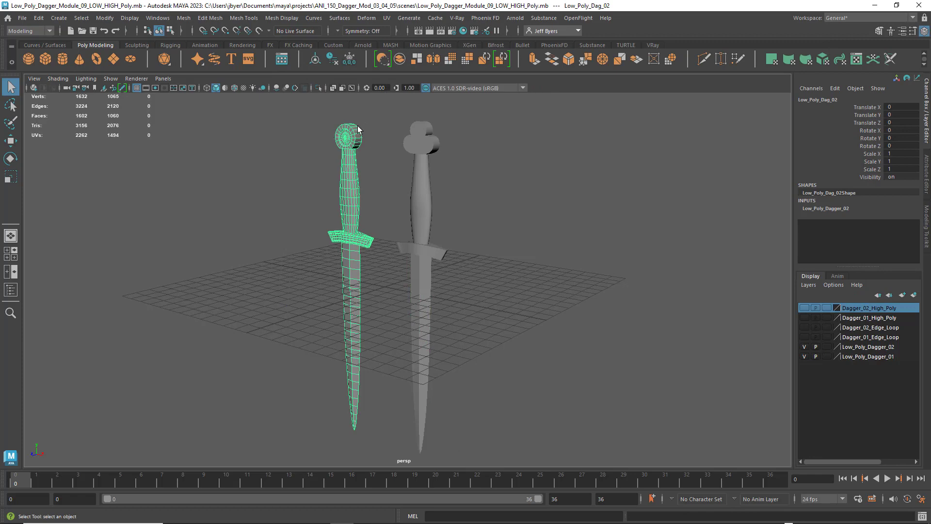
left_click(381, 18)
left_click(397, 28)
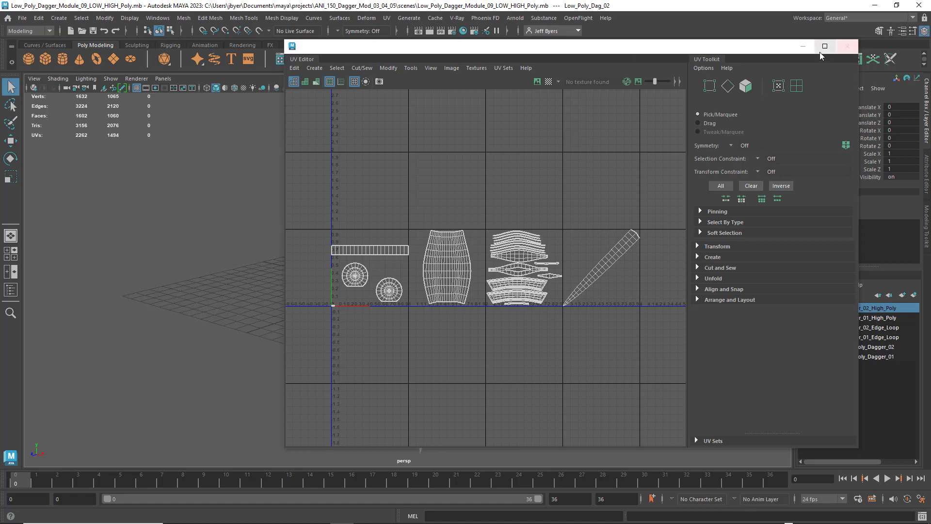
left_click(847, 46)
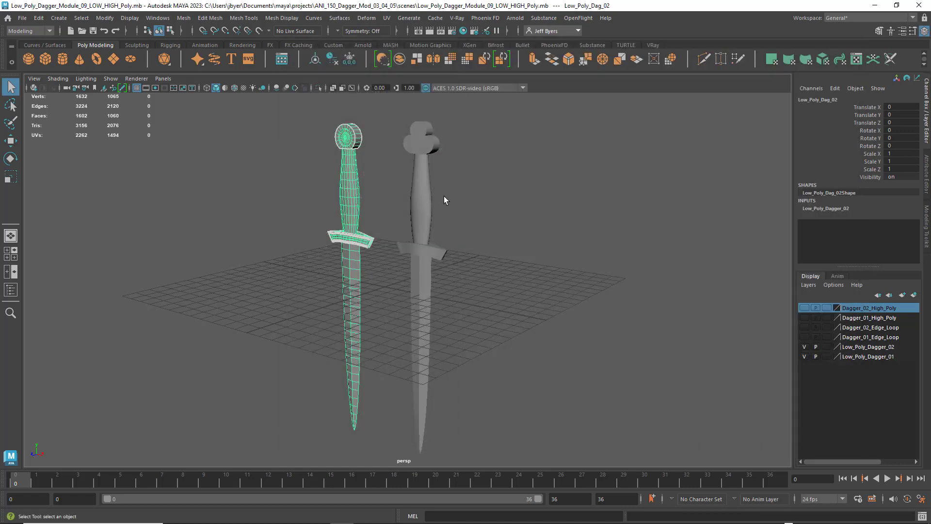
- Compare the two low-poly daggers by selecting each in turn, and clear the selection
scroll(536, 196, "down", 3)
left_click_drag(546, 208, 515, 203, "alt")
scroll(544, 206, "up", 4)
scroll(511, 203, "down", 3)
left_click(516, 203)
left_click(429, 167)
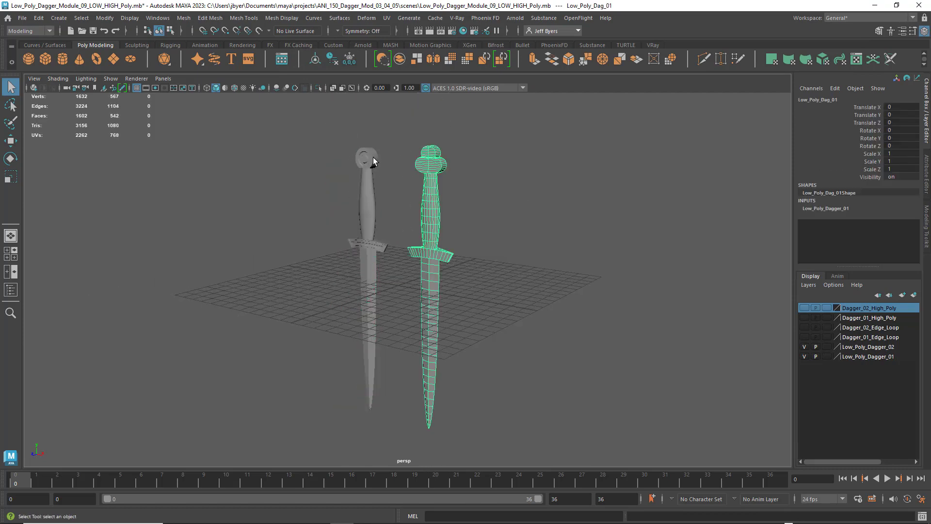
left_click(373, 159)
left_click(443, 162)
left_click(370, 164)
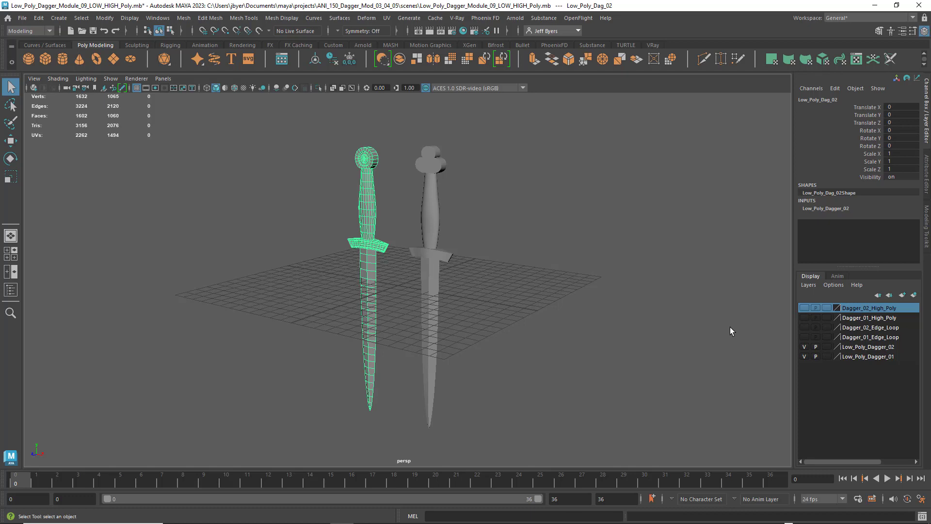
left_click(438, 159)
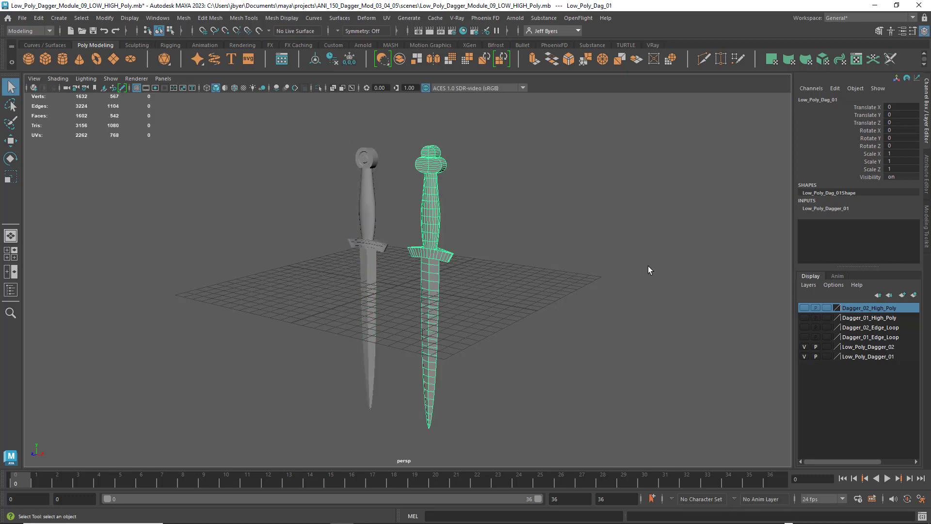
left_click(494, 221)
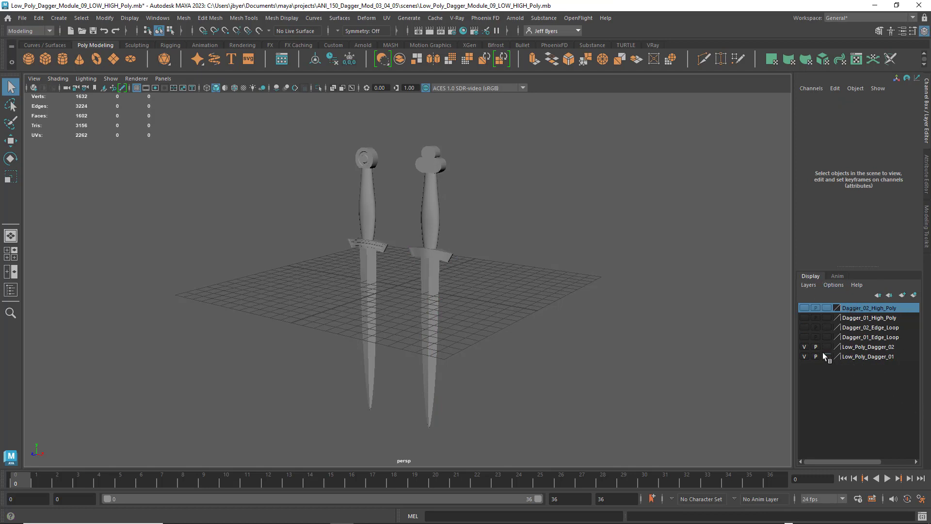
- Hide the Low_Poly_Dagger_01 and Low_Poly_Dagger_02 layers and show the Dagger_01_Edge_Loop and Dagger_02_Edge_Loop layers
left_click(805, 345)
left_click(803, 355)
left_click(804, 355)
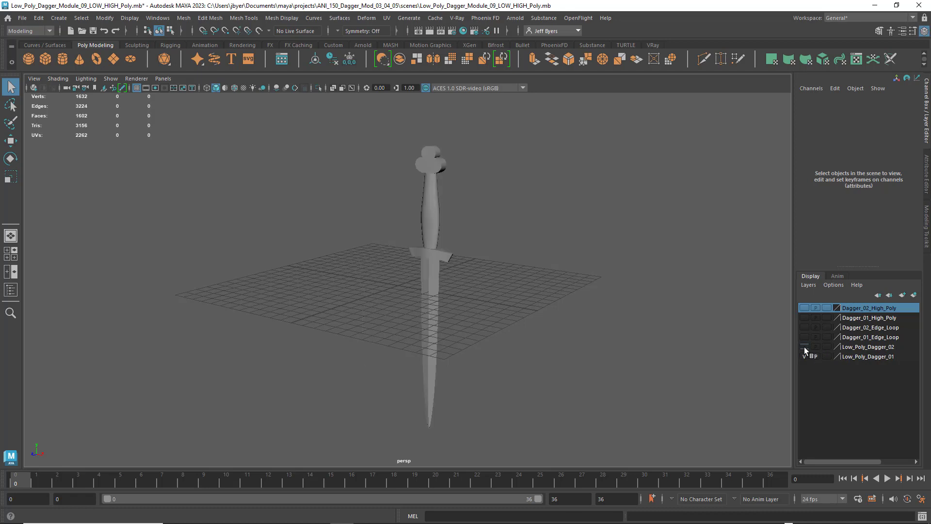
left_click(804, 347)
left_click(803, 347)
left_click(804, 356)
left_click(804, 337)
left_click(804, 327)
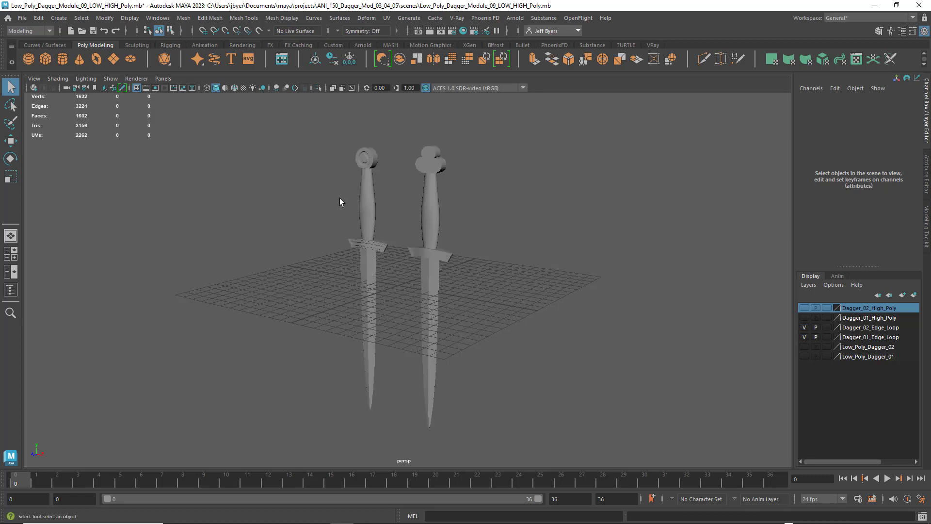
- Display wireframe on shaded and inspect the edge loops on both daggers' pommels, grips, guards and blades
left_click(234, 88)
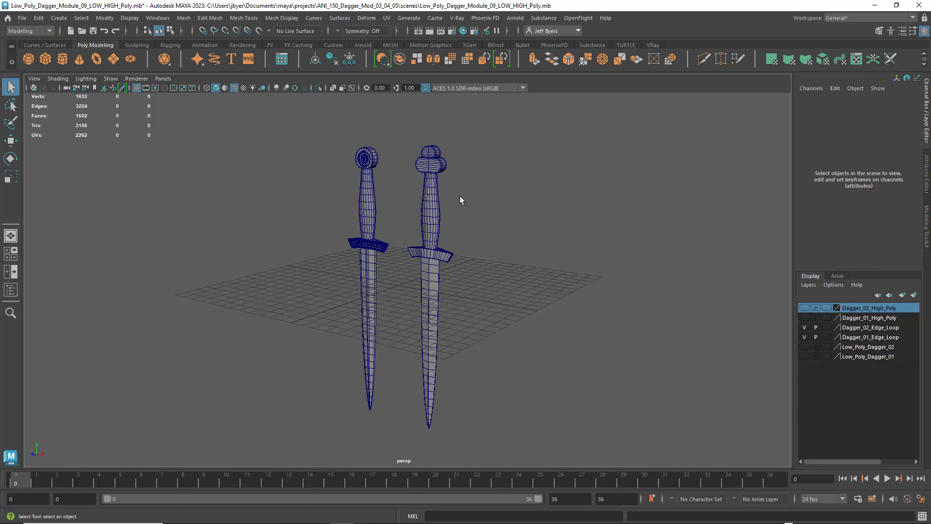
scroll(460, 196, "up", 5)
middle_click_drag(480, 147, 438, 312, "alt")
scroll(445, 258, "up", 5)
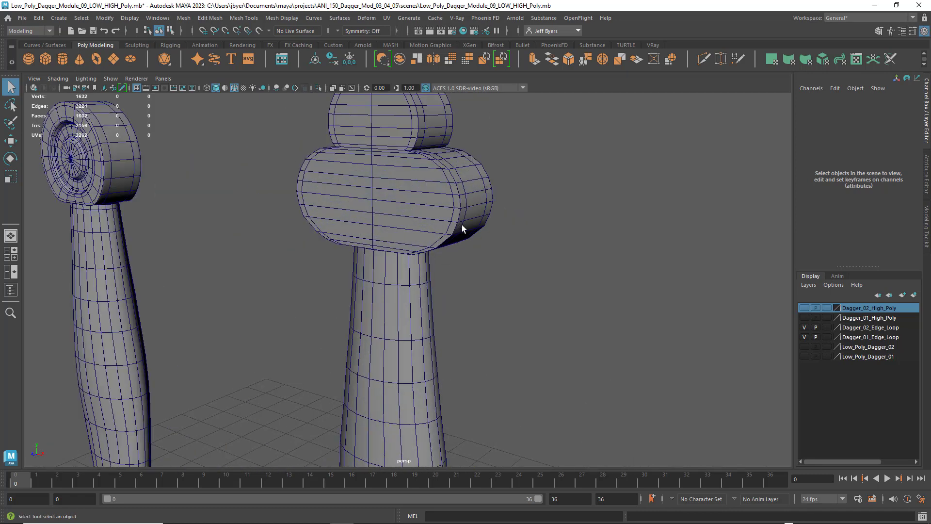
scroll(466, 228, "down", 5)
left_click_drag(466, 237, 444, 243, "alt")
scroll(421, 185, "up", 6)
scroll(403, 203, "down", 4)
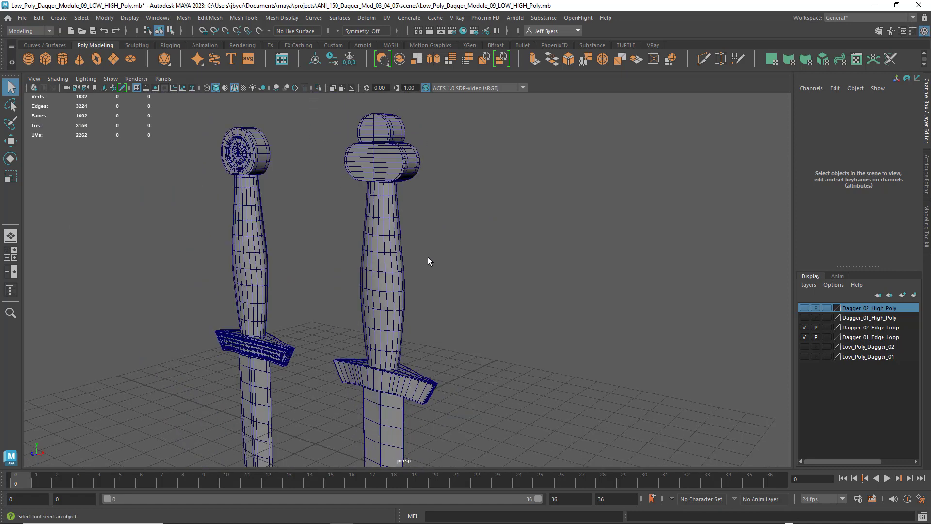
middle_click_drag(412, 318, 421, 250, "alt")
middle_click_drag(418, 319, 415, 173, "alt")
scroll(416, 185, "down", 4)
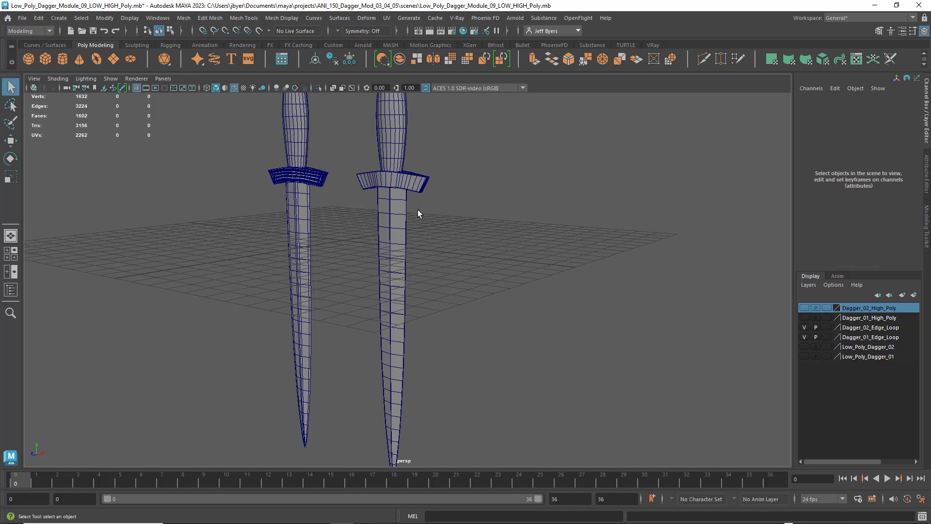
scroll(418, 209, "up", 2)
scroll(420, 171, "down", 8)
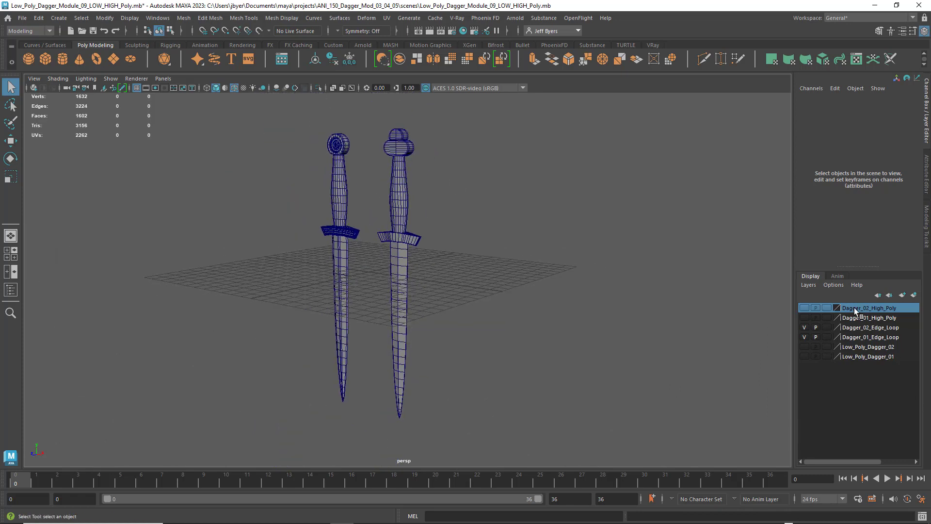
- Hide both Edge_Loop layers, show the Dagger_01_High_Poly and Dagger_02_High_Poly layers, and switch the viewport to plain shaded display
left_click(804, 337)
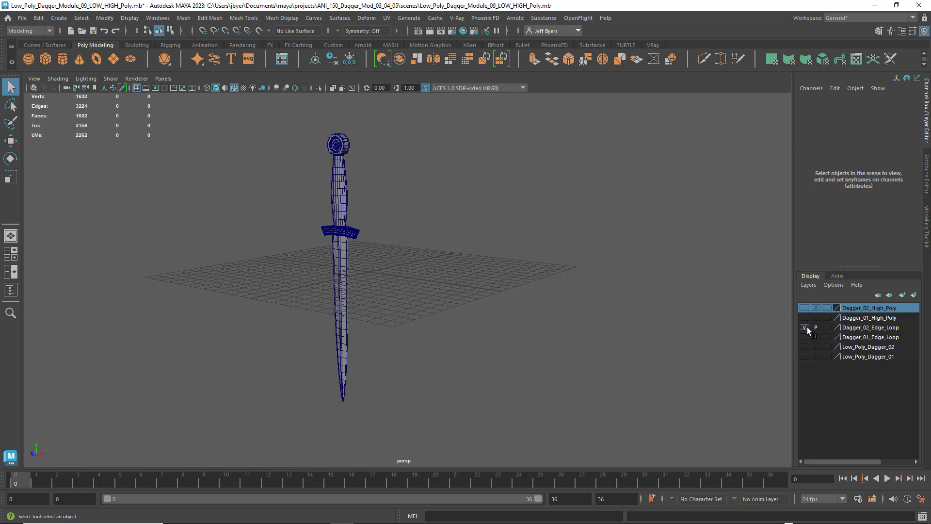
left_click(804, 328)
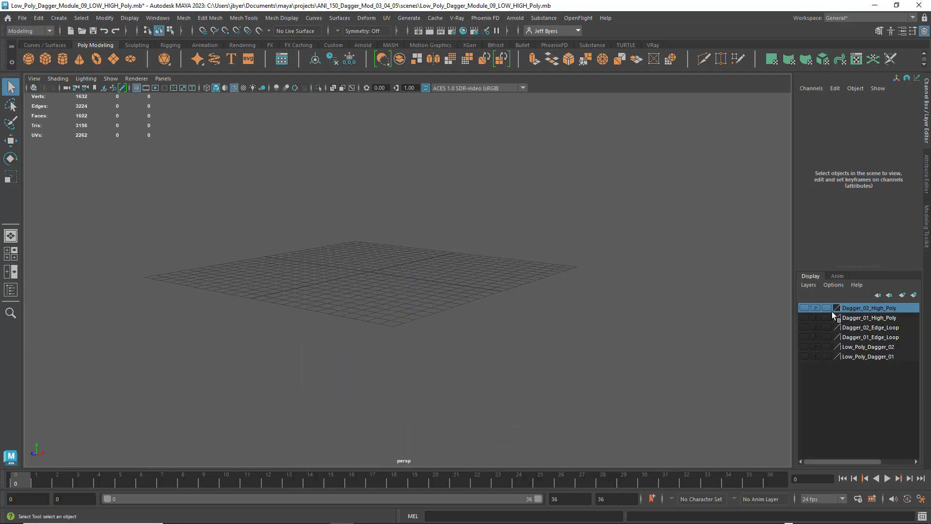
left_click(804, 308)
left_click(804, 317)
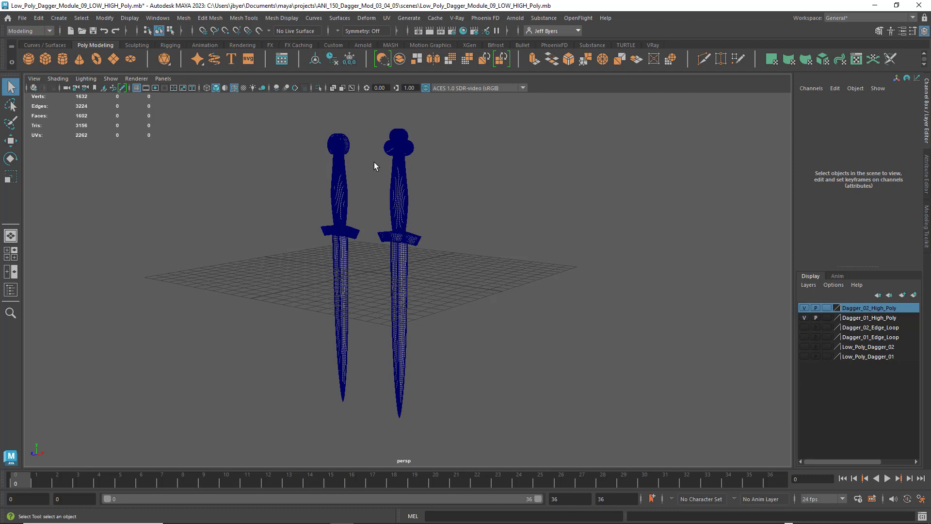
key("5")
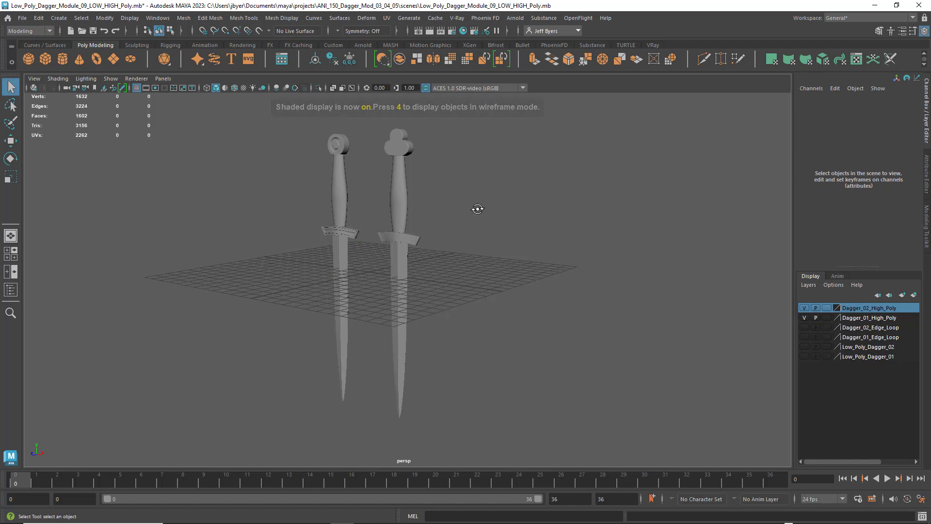
- Inspect the shaded high-poly daggers from several angles, examining the blades, grips and pommels up close
left_click_drag(476, 208, 498, 214, "alt")
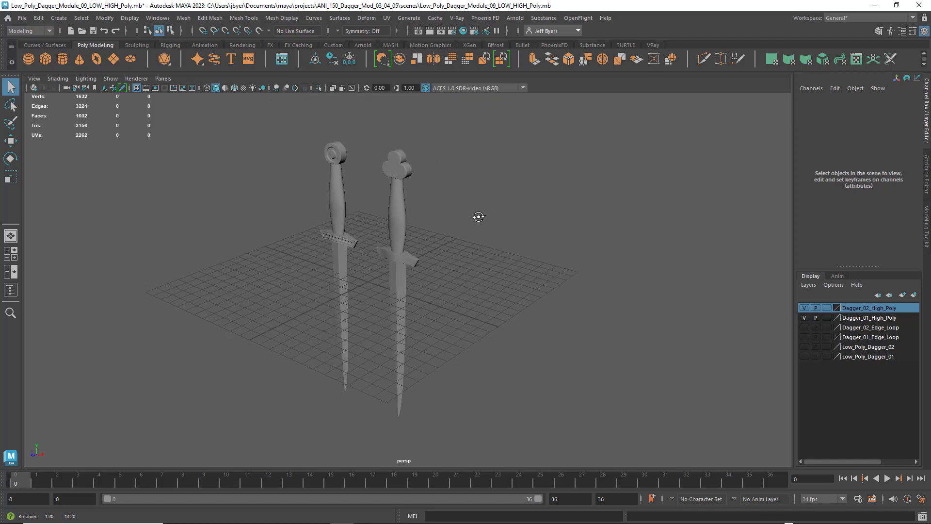
scroll(473, 208, "up", 10)
scroll(487, 296, "down", 3)
left_click_drag(491, 305, 470, 276, "alt")
middle_click_drag(469, 277, 451, 214, "alt")
scroll(459, 223, "up", 3)
left_click_drag(466, 235, 384, 201, "alt")
right_click_drag(384, 202, 432, 143, "alt")
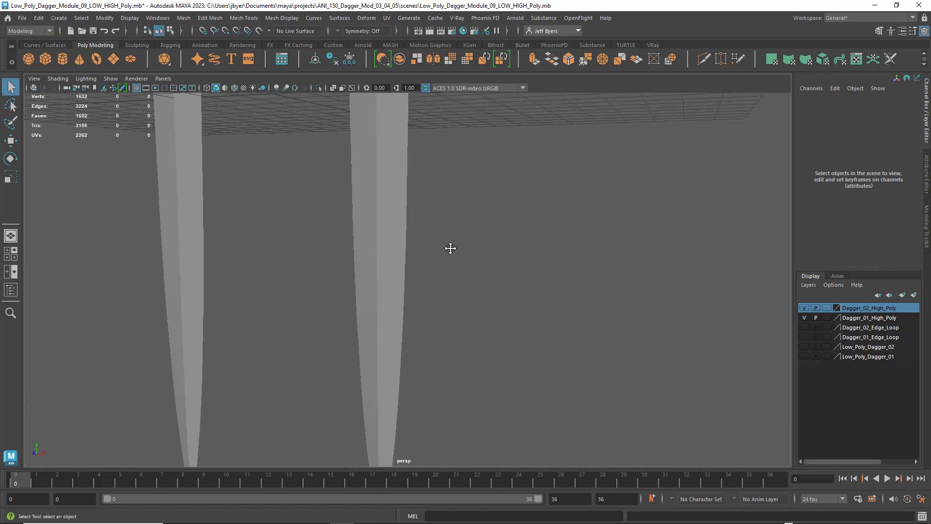
left_click_drag(449, 247, 476, 268, "alt")
mouse_move(476, 268)
right_mouse_down("alt")
mouse_move(480, 301)
mouse_move(475, 256)
right_mouse_up("alt")
left_click_drag(475, 257, 470, 253, "alt")
middle_click_drag(469, 253, 489, 259, "alt")
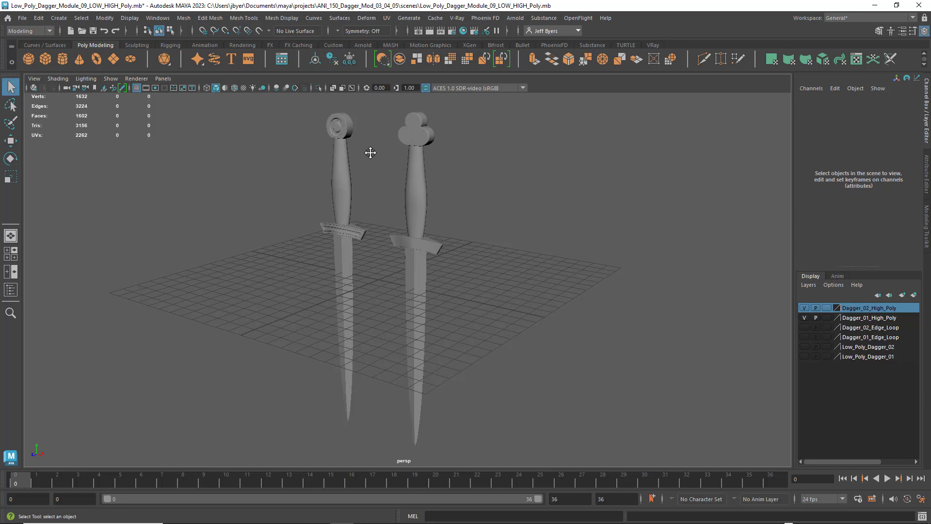
right_click_drag(370, 153, 514, 186, "alt")
scroll(557, 257, "down", 10)
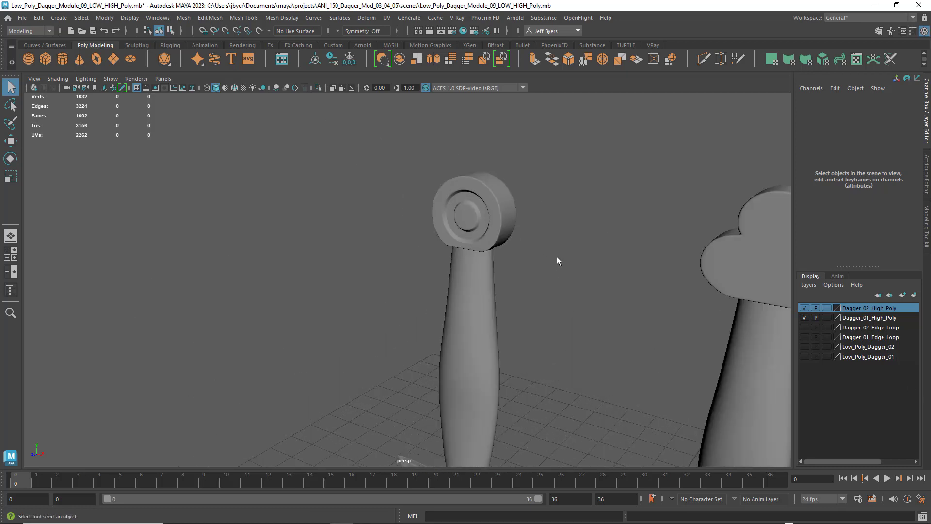
scroll(495, 226, "down", 5)
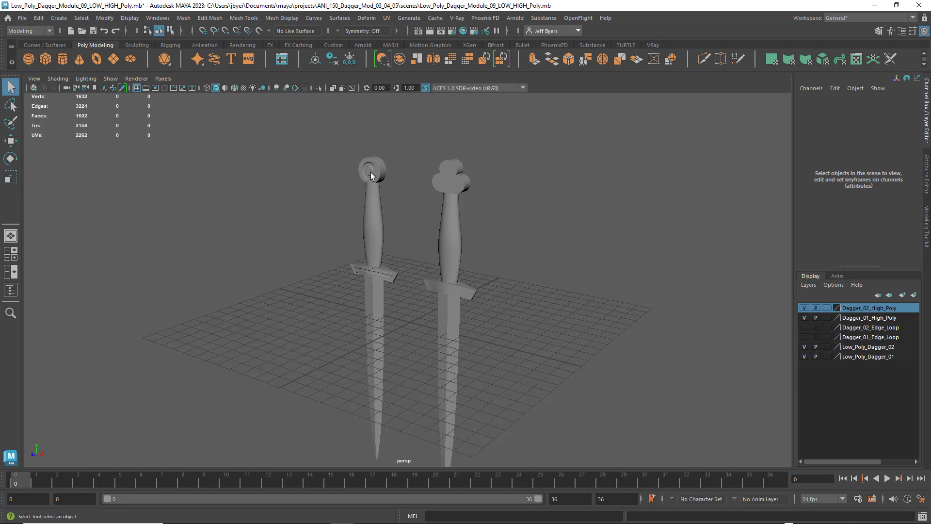
- Select the high-poly dagger with the round pommel to examine its dense mesh around the pommel and grip
scroll(347, 200, "up", 9)
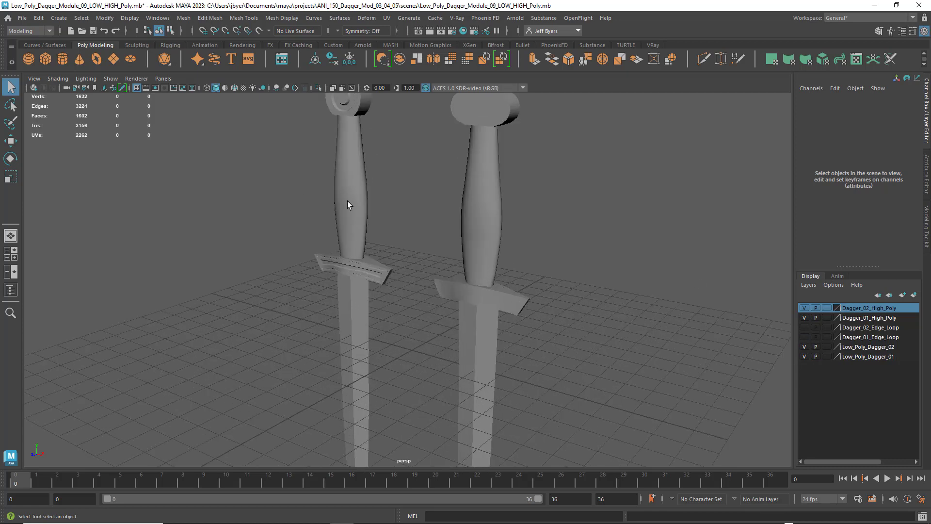
middle_click_drag(356, 164, 405, 333, "alt")
left_click(390, 224)
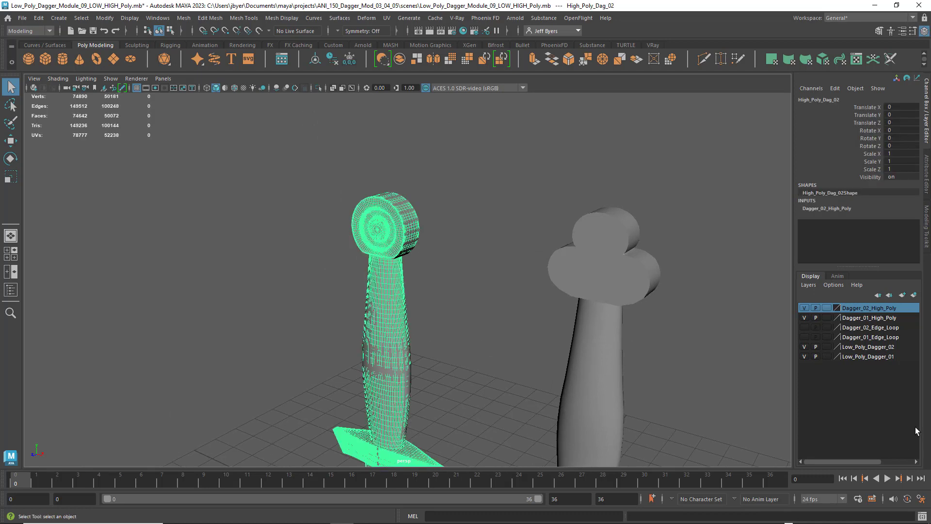
- Hide the Dagger_02_High_Poly layer, keep both Low_Poly layers shown, and select the low-poly dagger with the round pommel
left_click(803, 346)
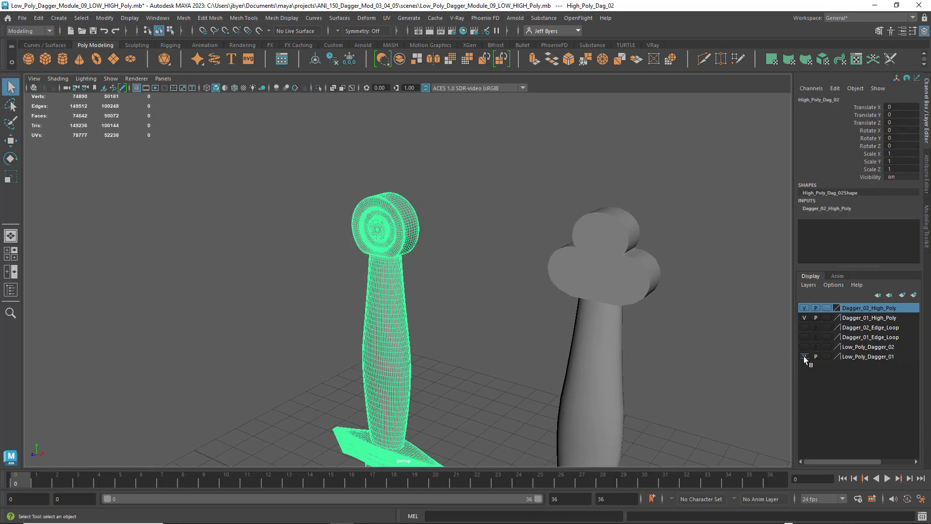
left_click(804, 356)
left_click(803, 356)
left_click(803, 307)
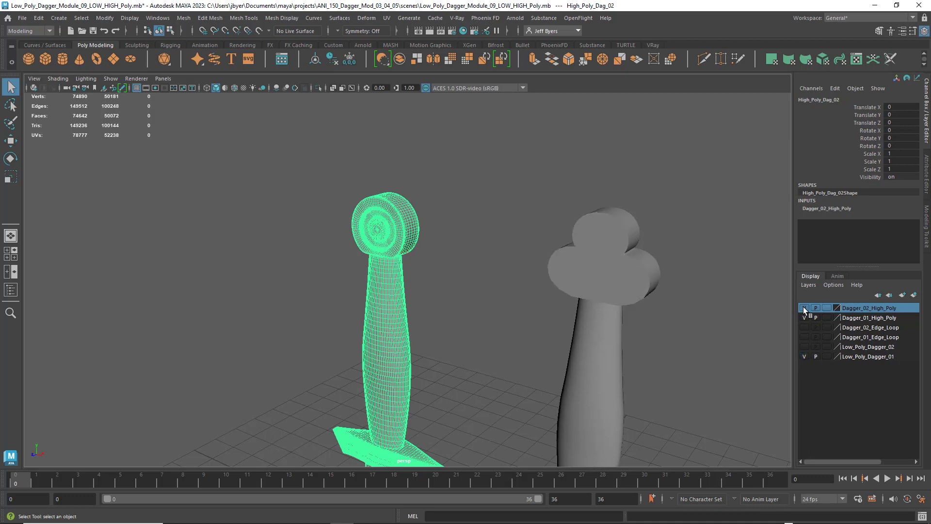
left_click(804, 346)
left_click(399, 232)
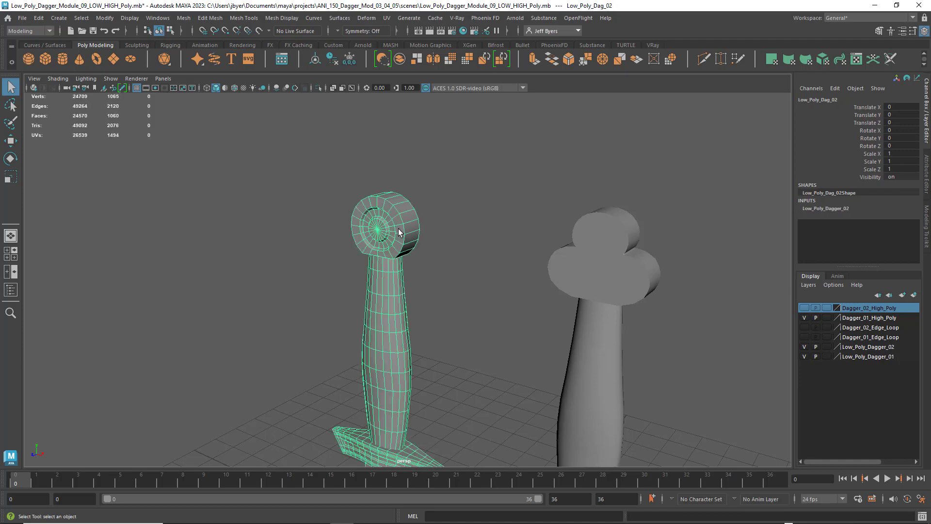
- Examine the round pommel and grip of the low-poly dagger up close, both shaded and with its wireframe highlighted
scroll(417, 273, "up", 3)
left_click(428, 263)
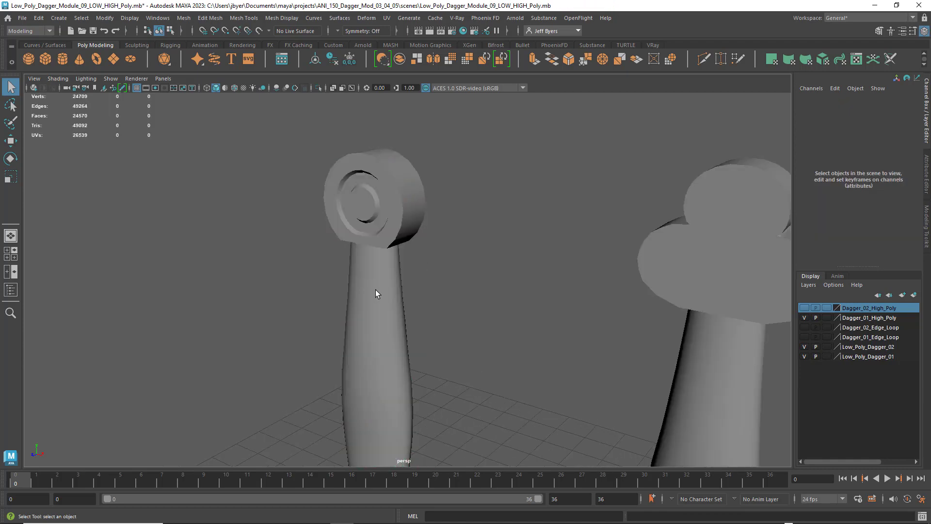
left_click_drag(375, 289, 443, 271, "alt")
left_click(446, 245)
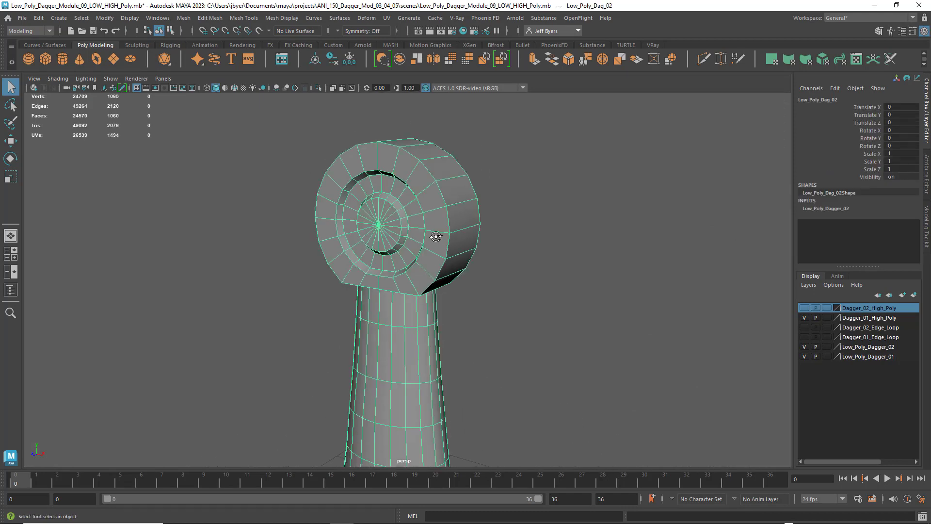
mouse_move(436, 237)
left_mouse_down("alt")
mouse_move(418, 229)
mouse_move(428, 224)
left_mouse_up("alt")
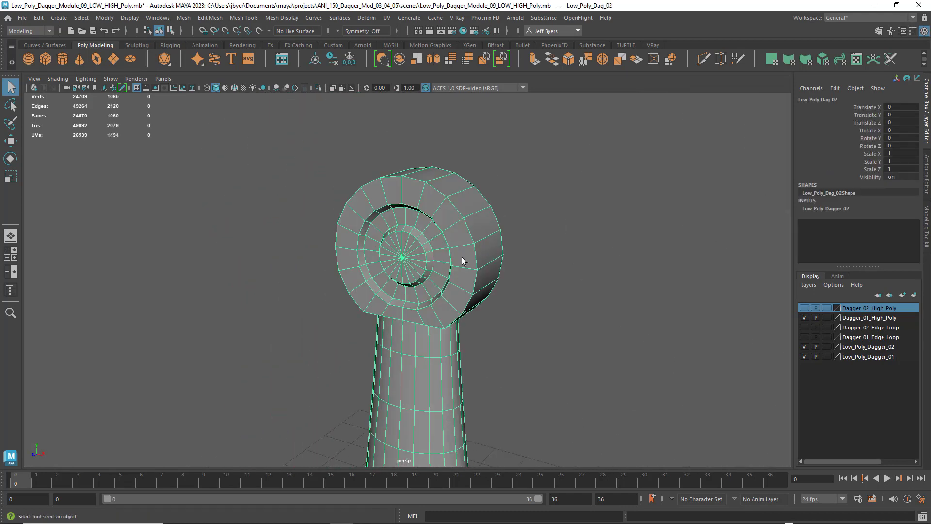
left_click_drag(472, 265, 370, 228, "alt")
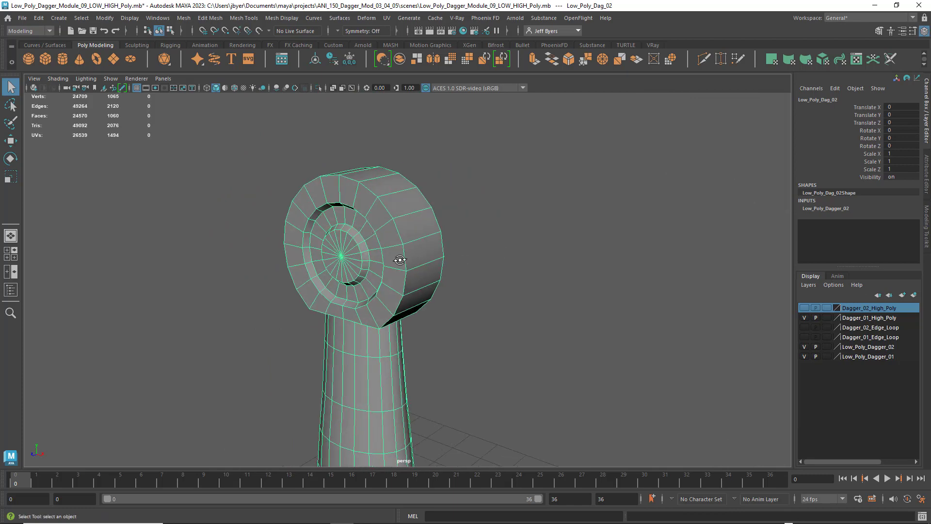
left_click_drag(398, 260, 419, 259, "alt")
scroll(424, 298, "down", 8)
middle_click_drag(426, 314, 390, 247, "alt")
scroll(407, 293, "up", 4)
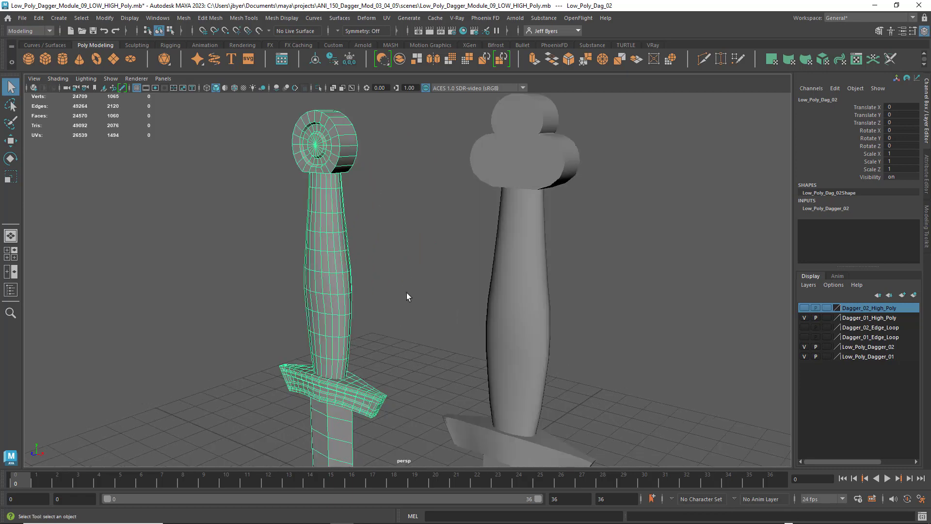
- Examine the crossguard of the low-poly dagger with the round pommel up close, both shaded and with its wireframe highlighted
middle_click_drag(406, 294, 415, 180, "alt")
scroll(414, 279, "up", 6)
middle_click_drag(334, 272, 371, 265, "alt")
left_click(410, 190)
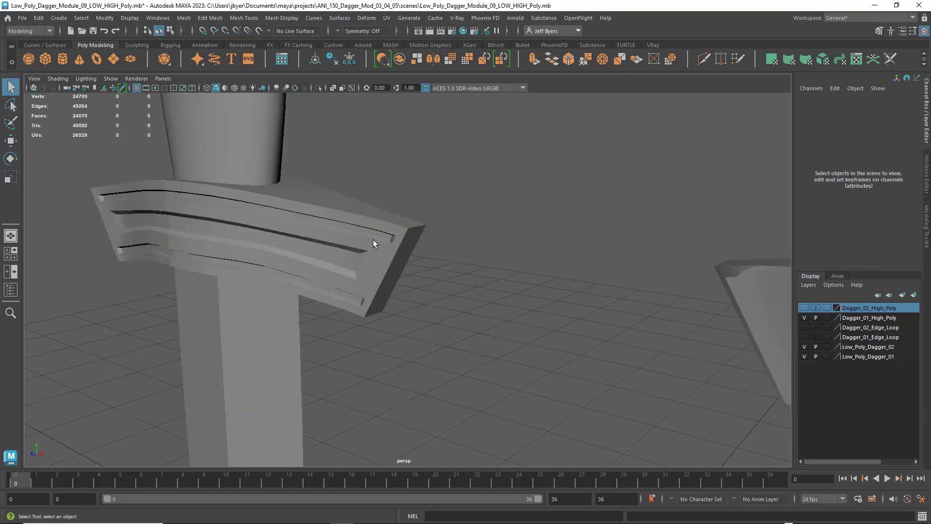
left_click(375, 241)
scroll(393, 257, "down", 4)
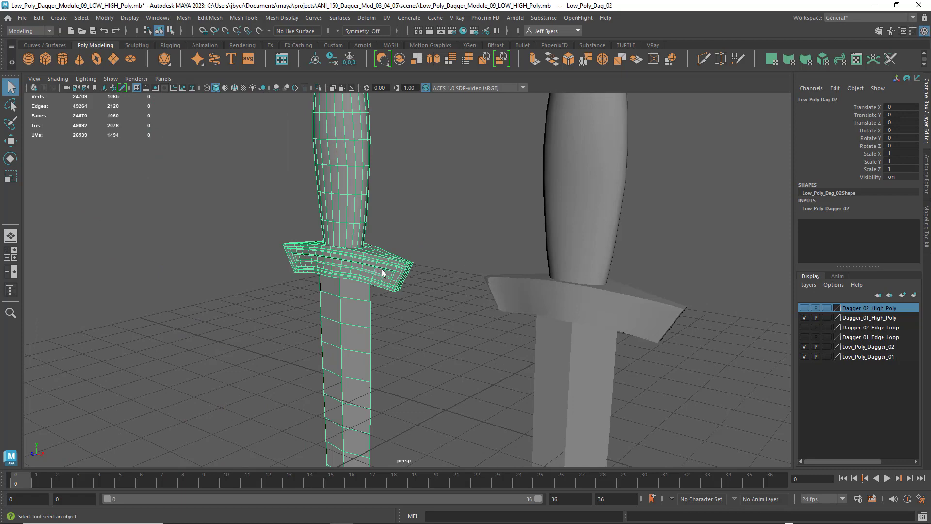
scroll(382, 269, "up", 5)
middle_click_drag(391, 258, 400, 265, "alt")
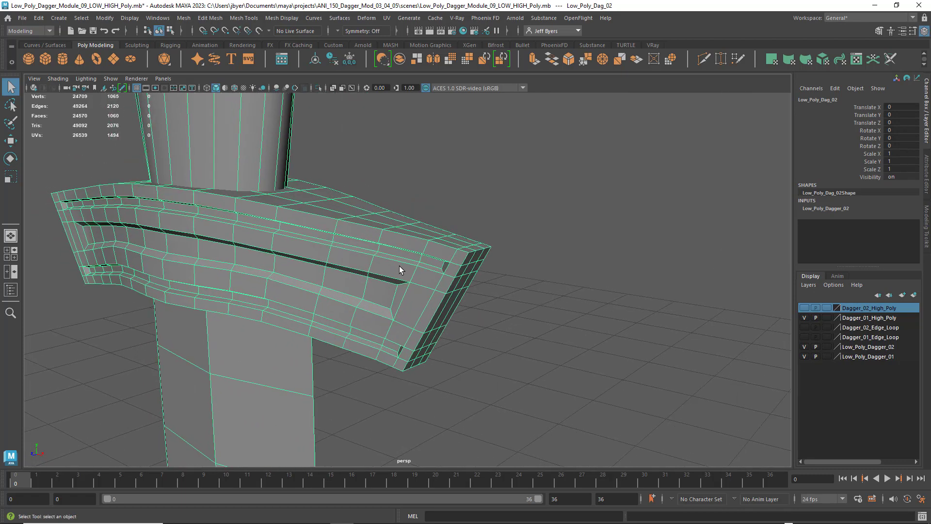
scroll(423, 255, "down", 6)
middle_click_drag(440, 219, 378, 202, "alt")
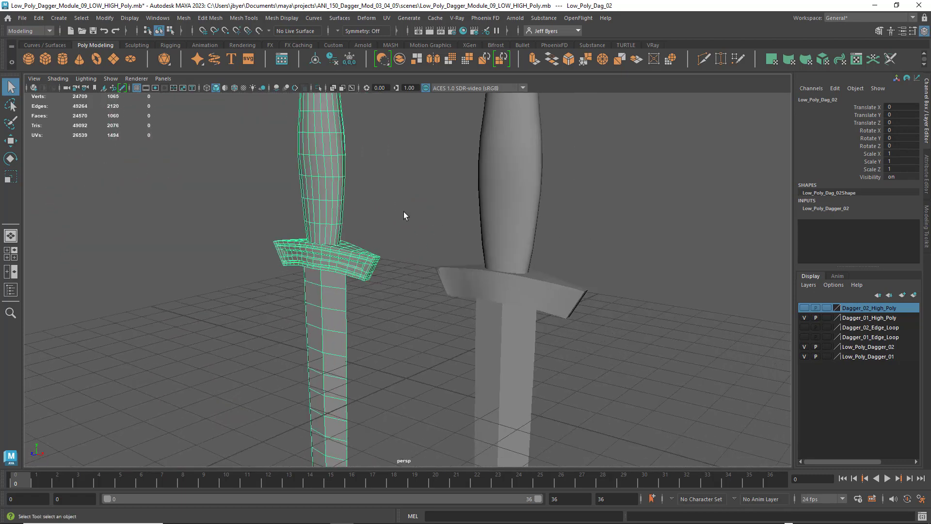
- Clear the selection and view both shaded low-poly daggers side by side at full length
scroll(404, 213, "down", 5)
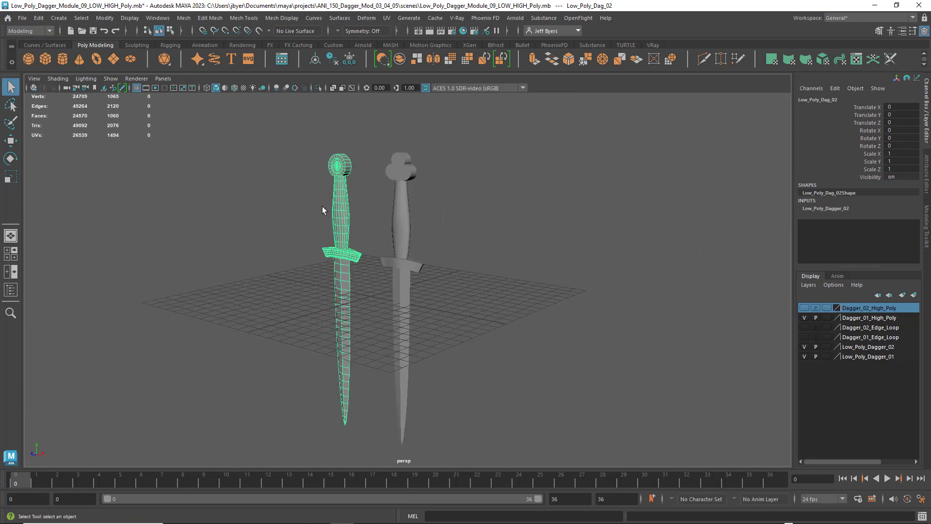
left_click(411, 254)
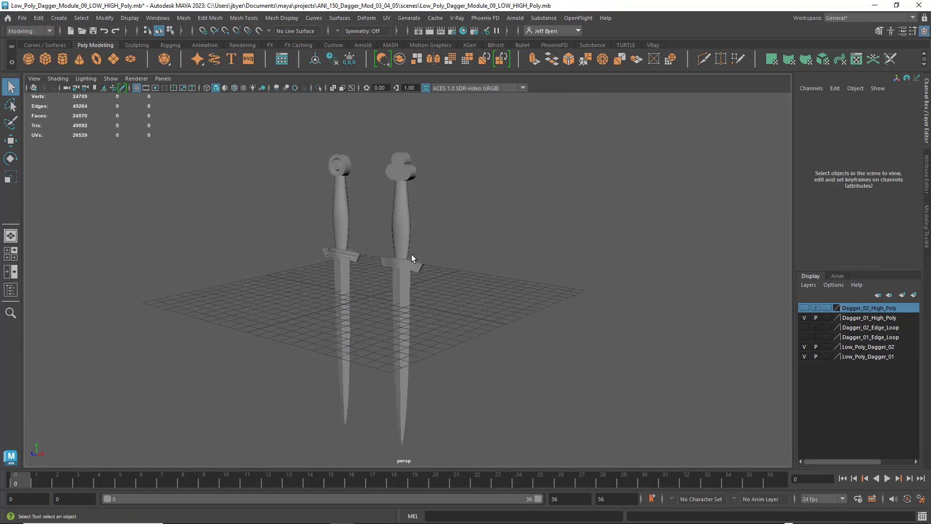
left_click_drag(411, 254, 408, 246, "alt")
scroll(441, 280, "up", 2)
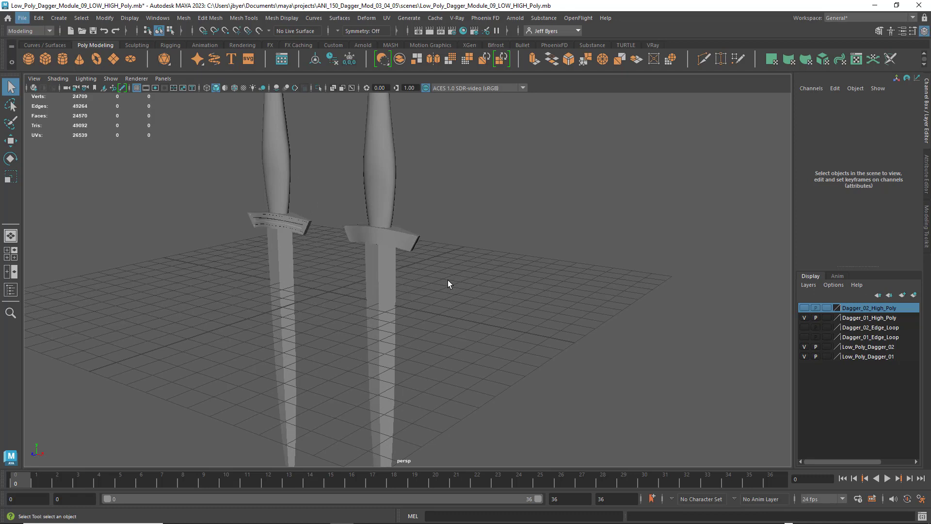
middle_click_drag(447, 281, 430, 263, "alt")
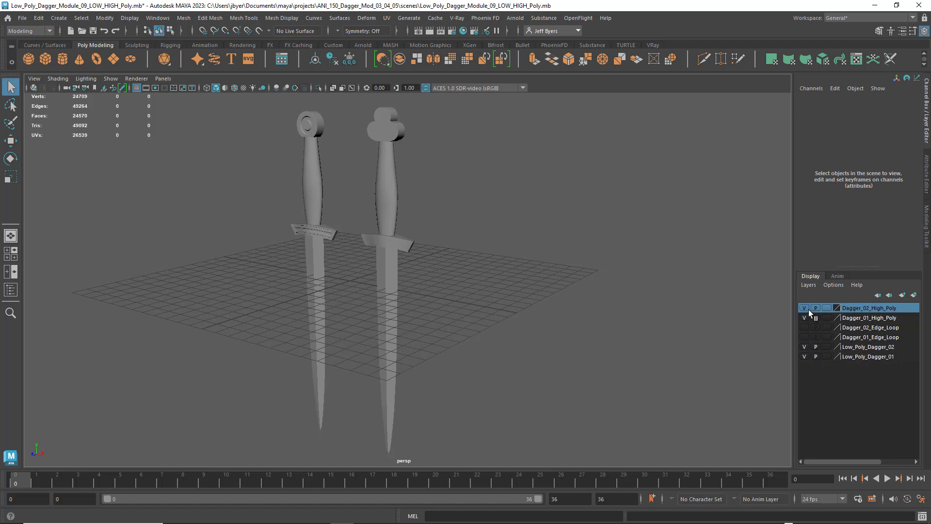
- Display the overlapping low-poly and high-poly daggers in wireframe and examine the crossguard corner of the dagger with the three-lobed pommel
key("4")
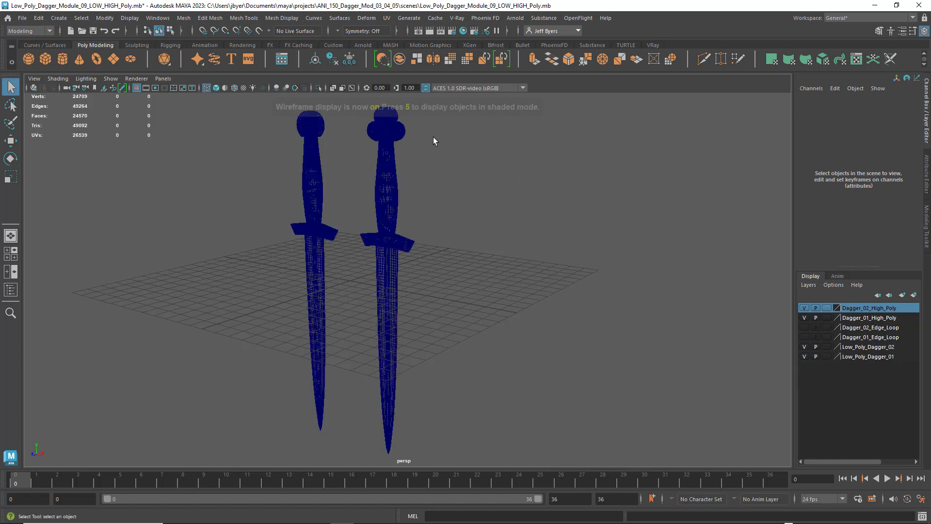
scroll(421, 136, "up", 10)
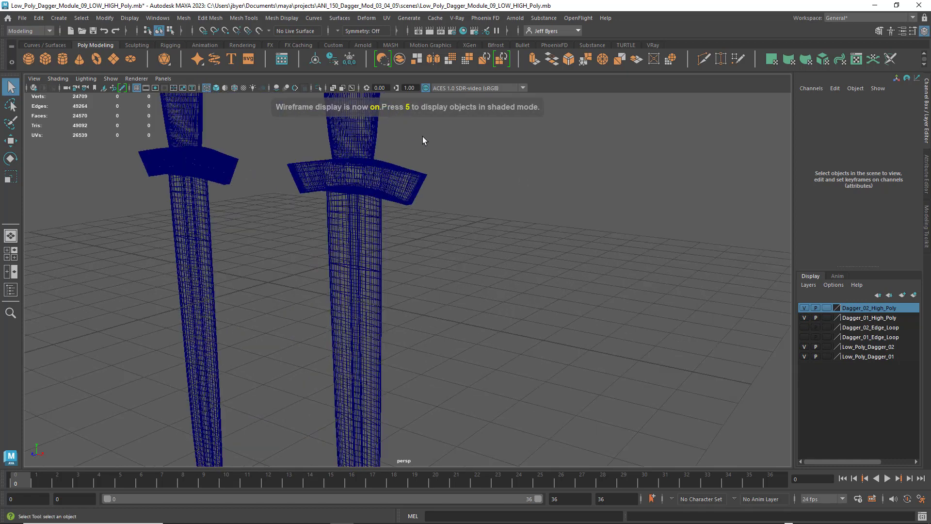
left_click_drag(449, 142, 452, 217, "alt")
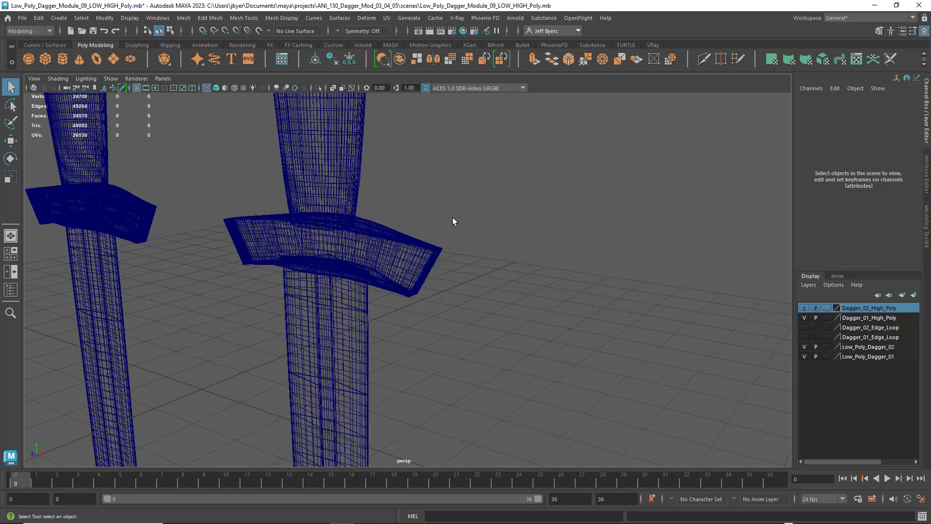
scroll(502, 198, "up", 8)
left_click_drag(508, 196, 507, 227, "alt")
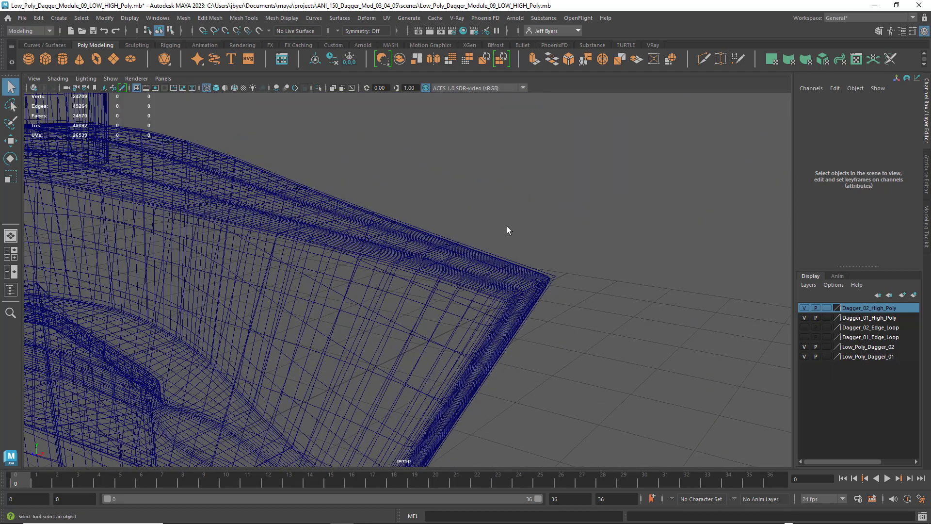
- Select the low-poly and high-poly meshes of the three-lobed-pommel dagger in turn to compare their wireframes, then clear the selection
left_click(553, 276)
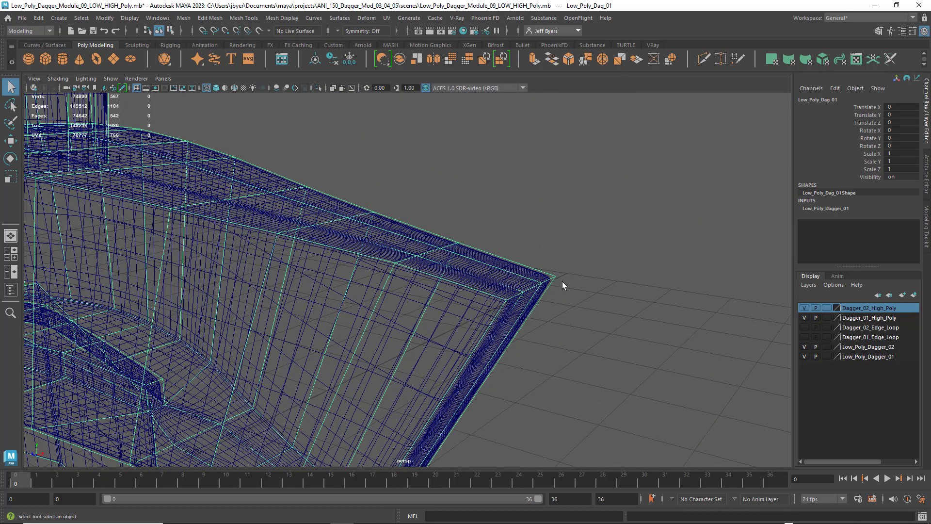
left_click(539, 278)
scroll(537, 275, "down", 5)
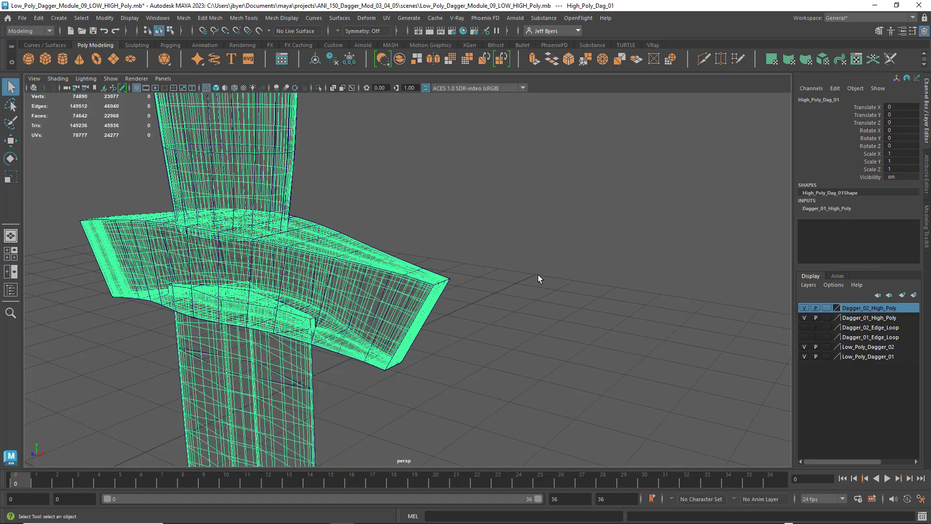
left_click(450, 277)
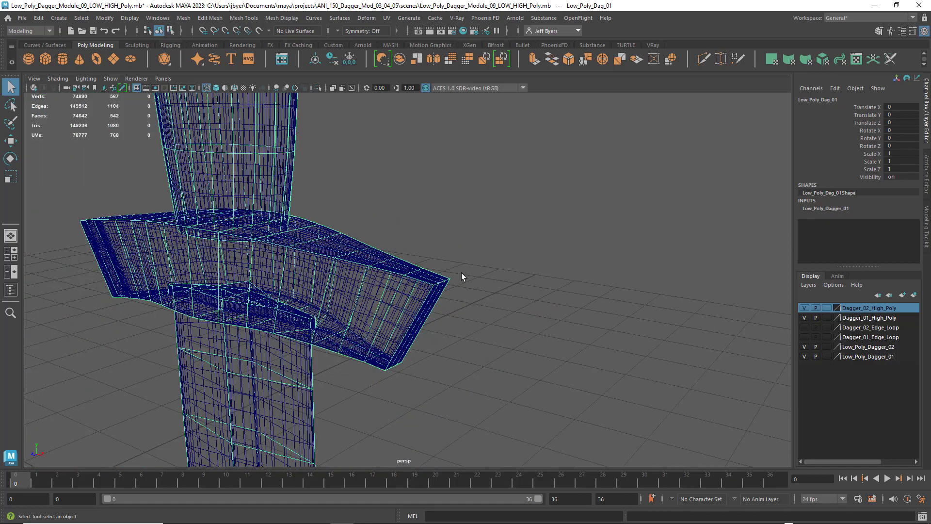
scroll(462, 272, "down", 10)
left_click(493, 228)
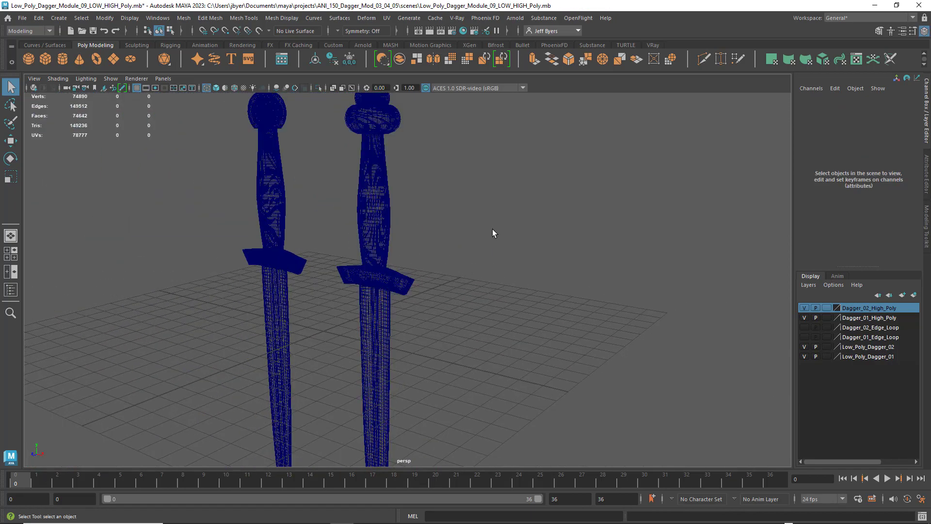
scroll(492, 229, "down", 5)
middle_click_drag(492, 228, 499, 204, "alt")
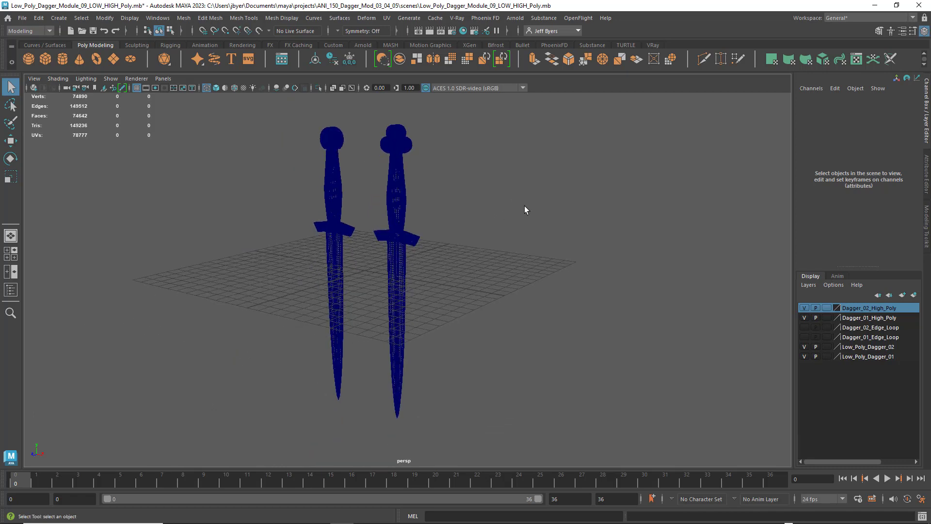
- Hide the Dagger_01_High_Poly and Dagger_02_High_Poly layers and return the viewport to shaded display with nothing selected
left_click(396, 128)
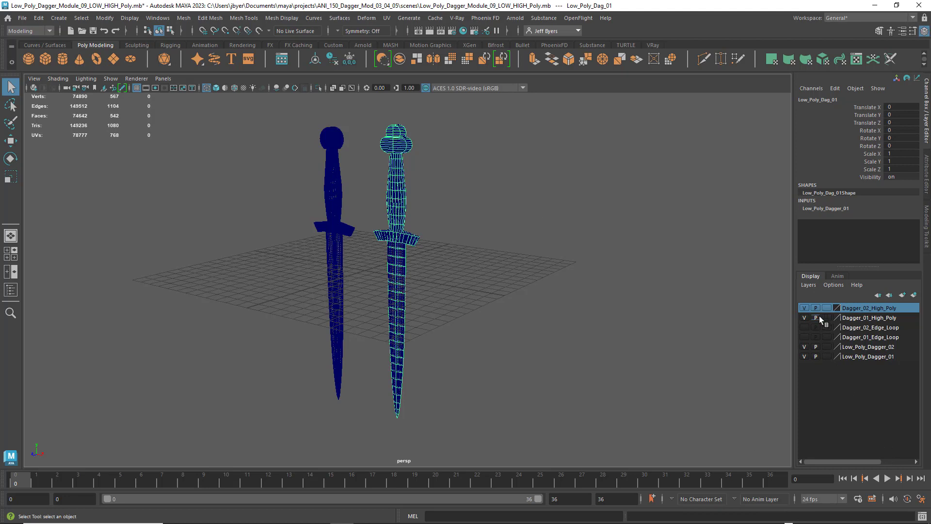
left_click(804, 318)
left_click(804, 307)
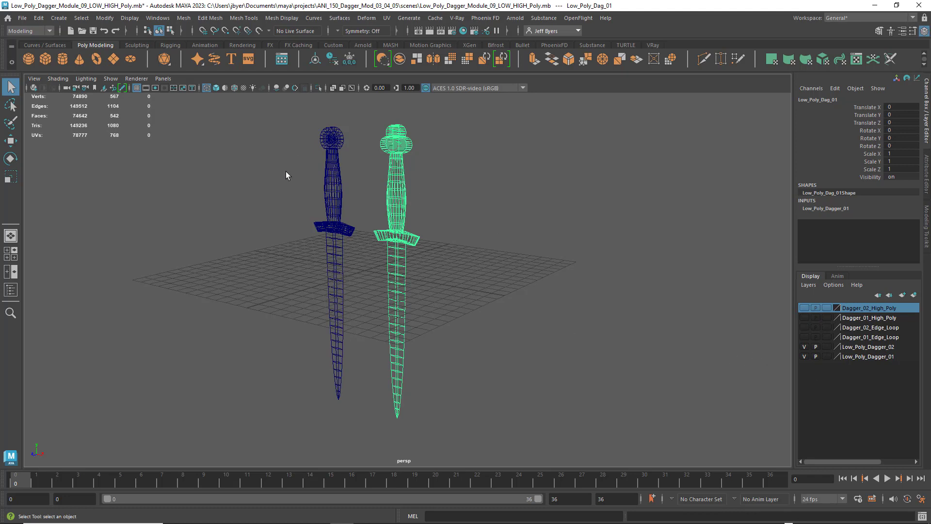
key("5")
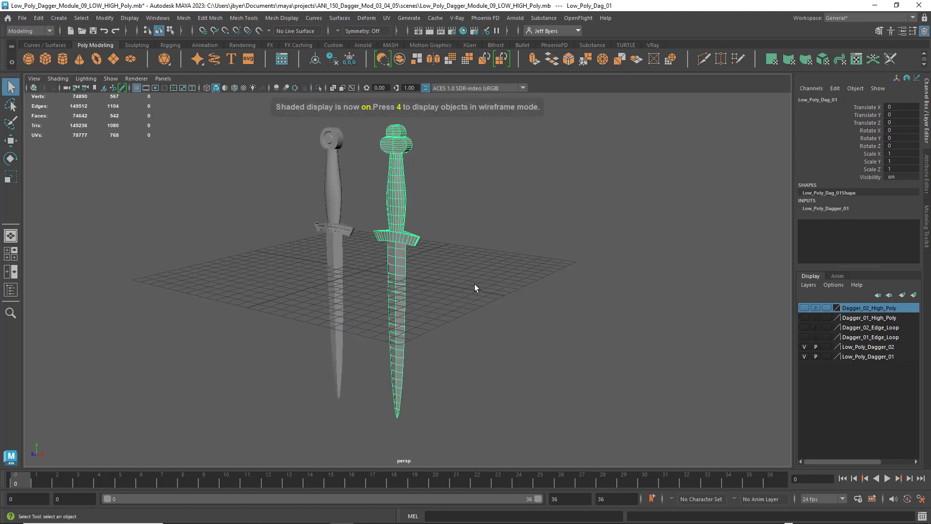
left_click(474, 284)
- Export only the low-poly dagger with the three-lobed pommel as an OBJ file named Dagger_01_Low in the project's scenes folder
left_click(399, 138)
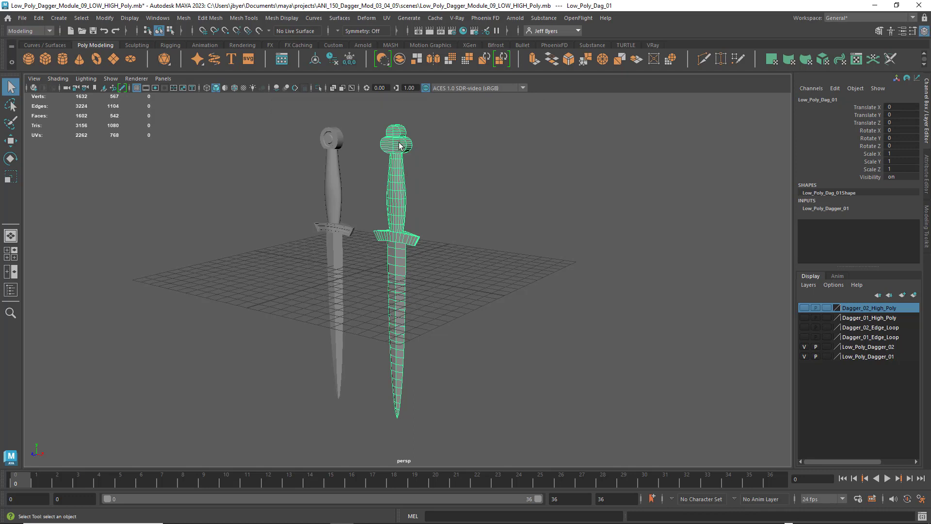
left_click(22, 19)
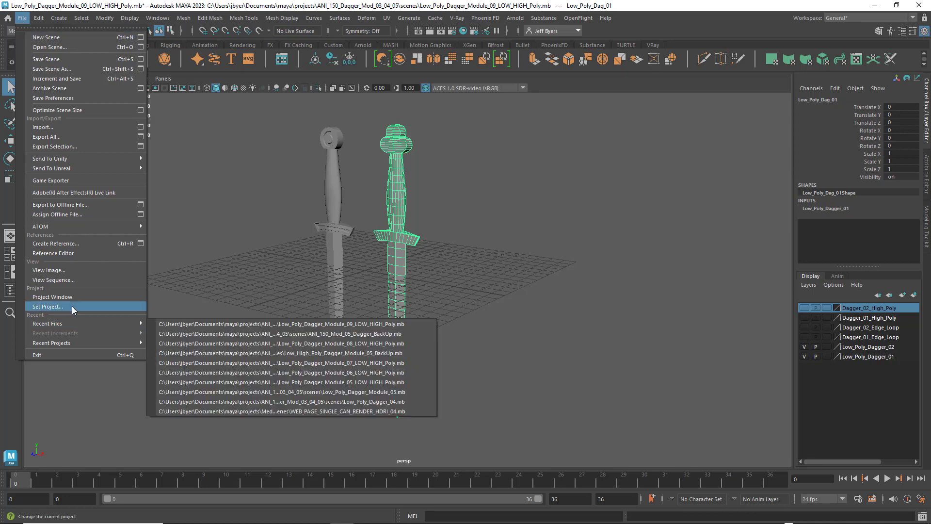
left_click(141, 150)
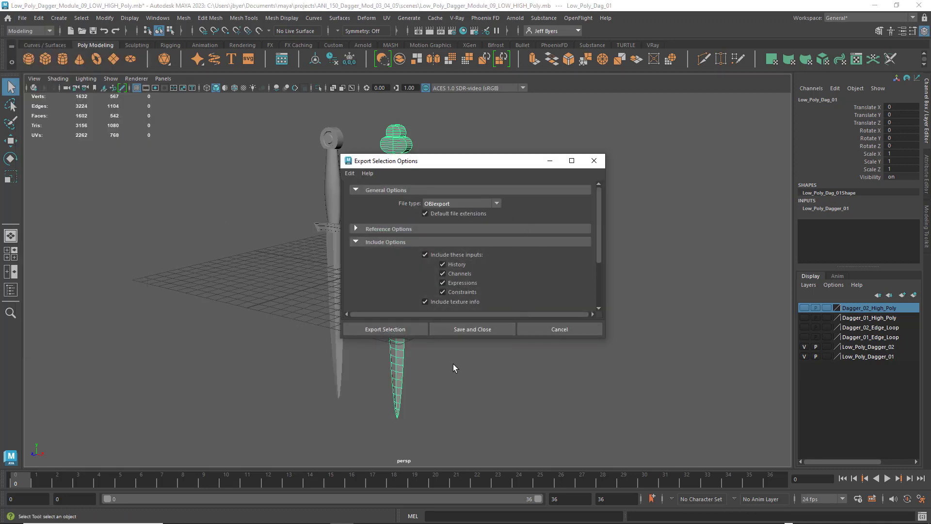
left_click(385, 329)
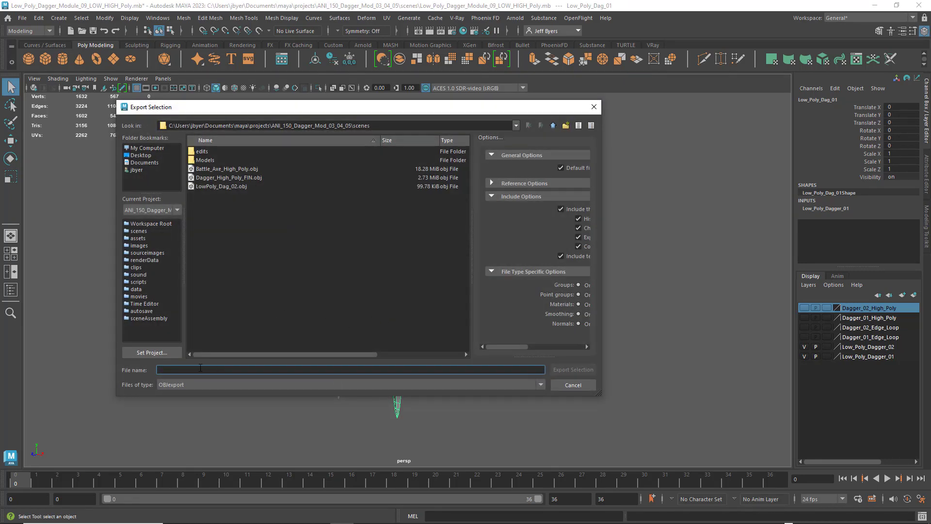
type("Dagger")
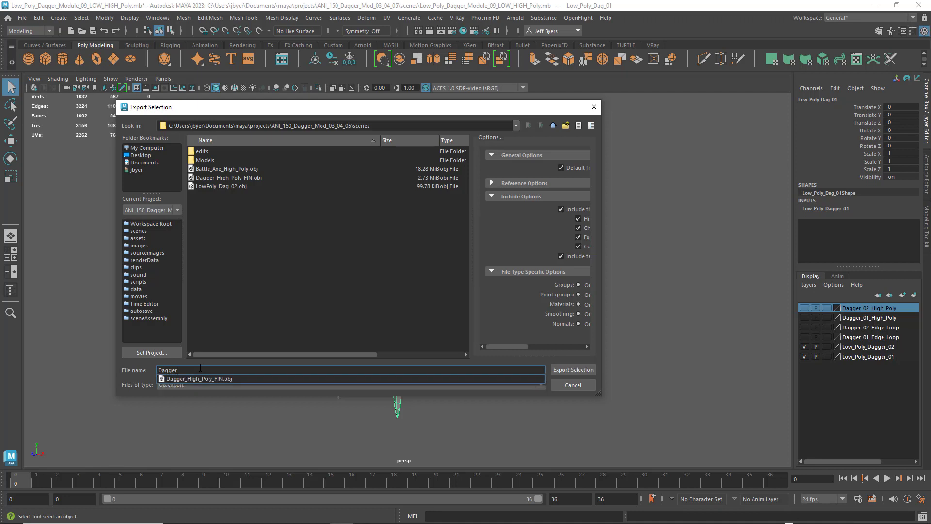
type("_01_Low")
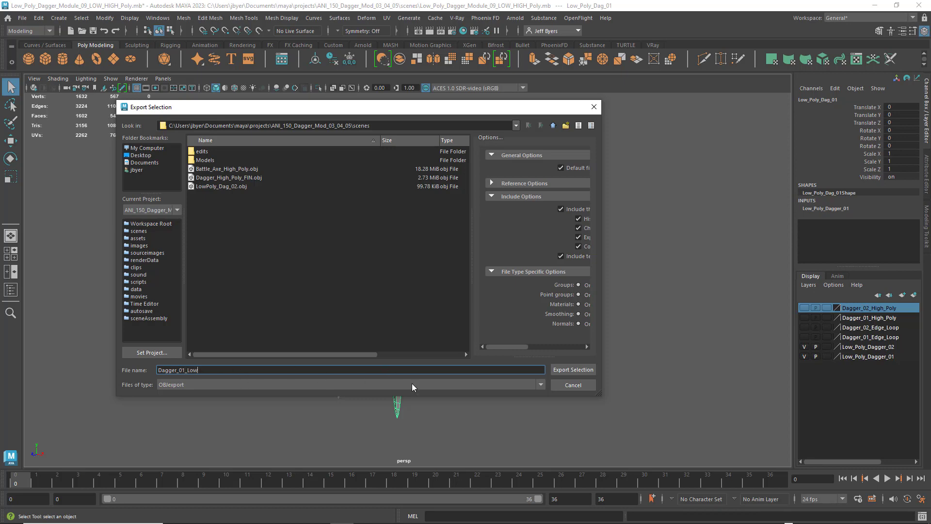
left_click(577, 369)
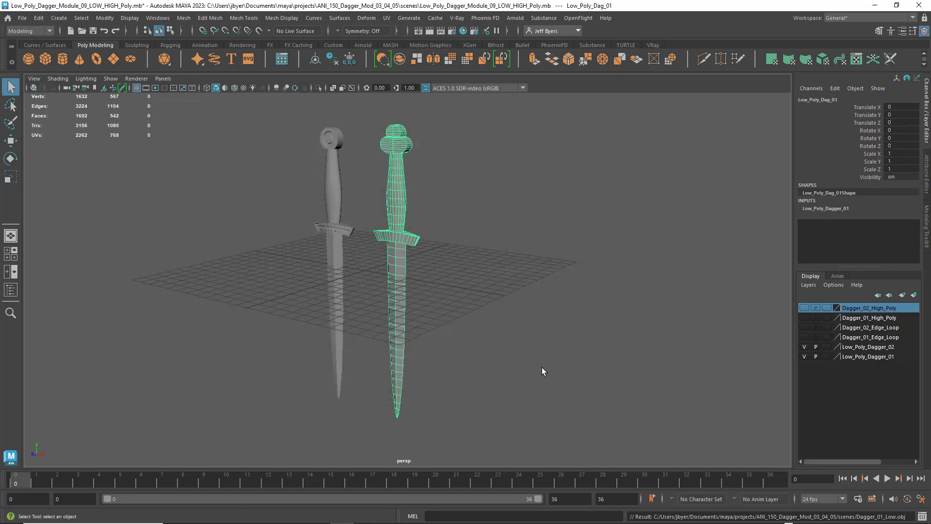
- Export only the low-poly dagger with the round pommel as Dagger_02_Low.obj in the same scenes folder
left_click(332, 141)
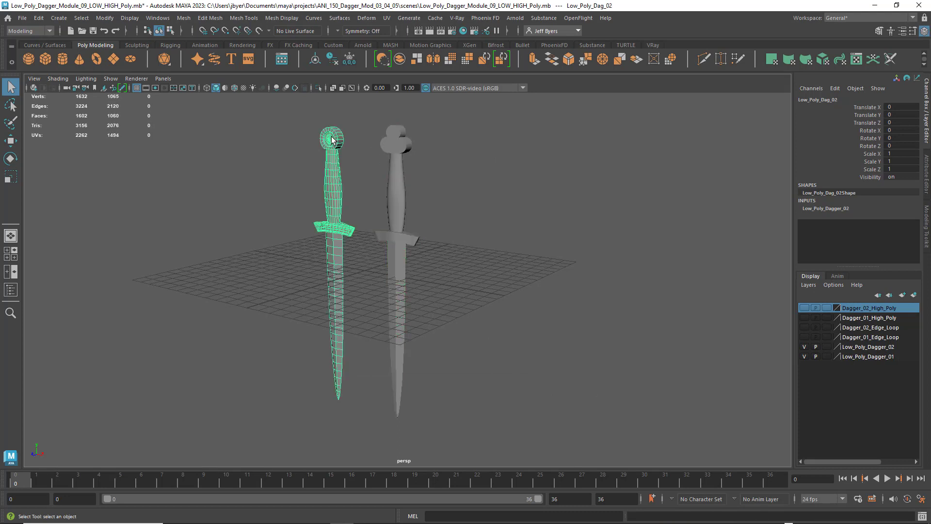
left_click(24, 18)
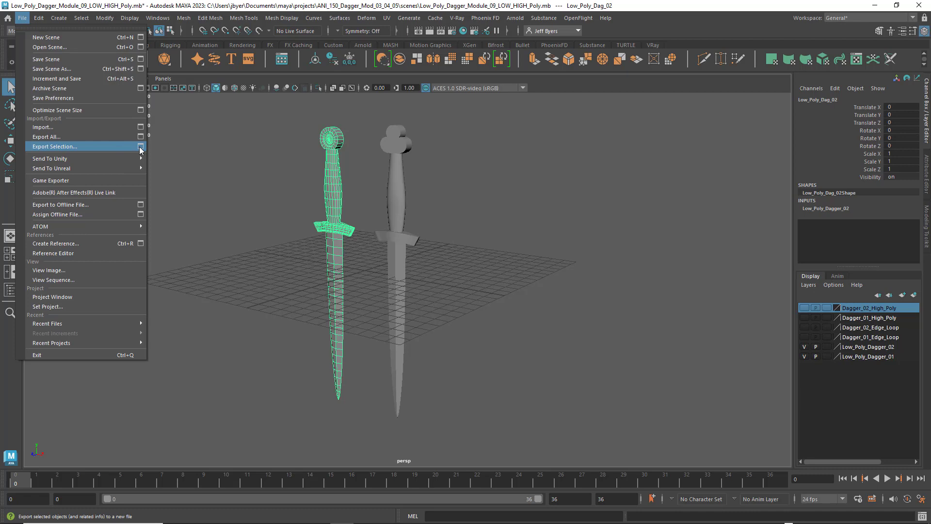
left_click(141, 146)
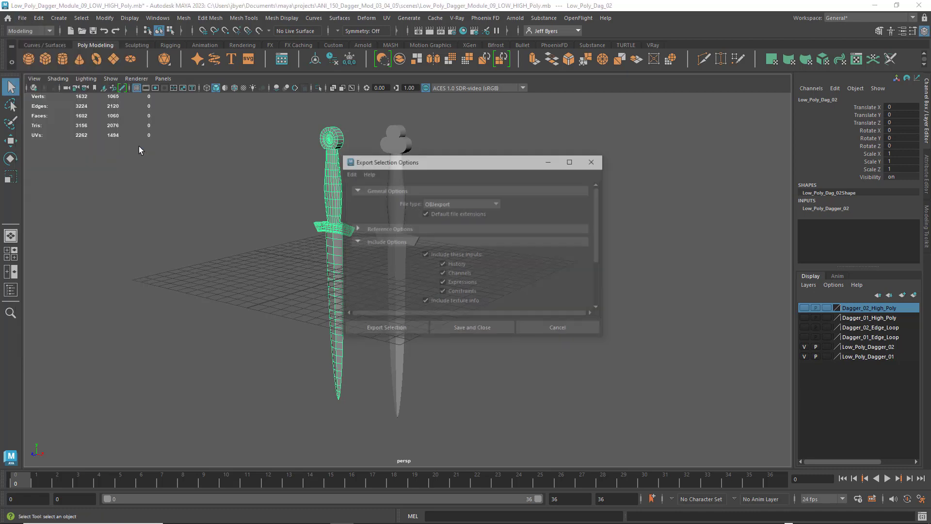
left_click(402, 333)
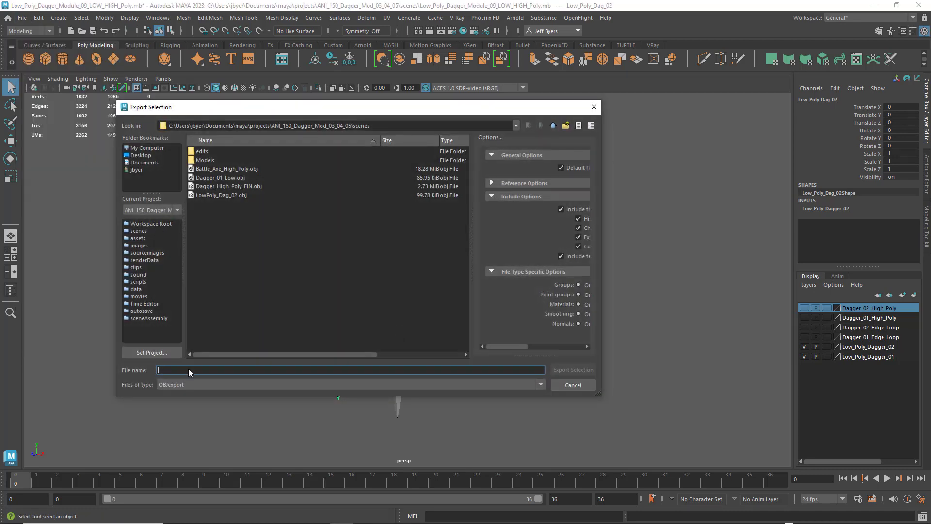
left_click(210, 176)
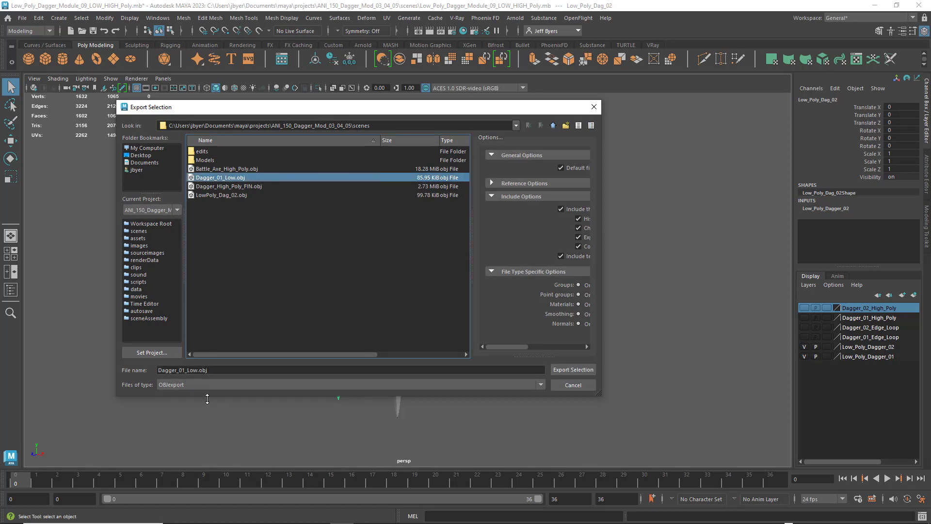
left_click(184, 371)
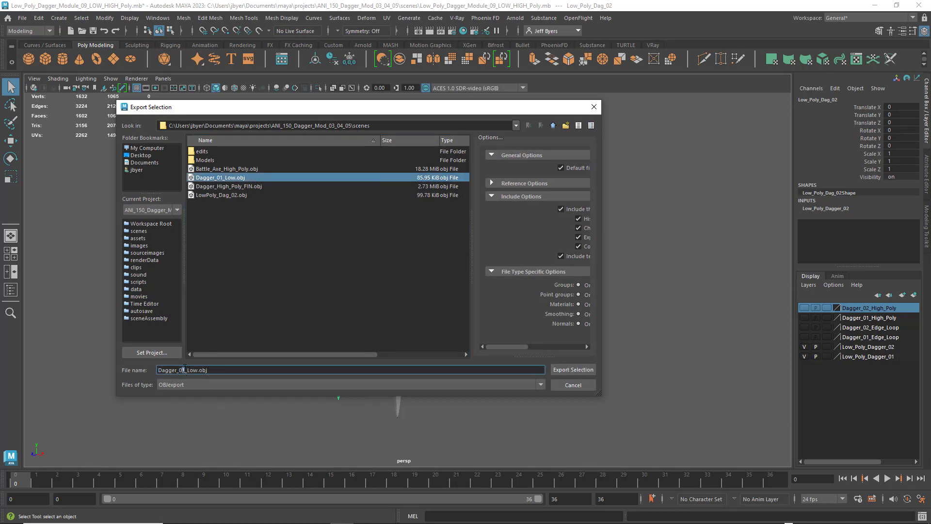
key("BackSpace")
type("2")
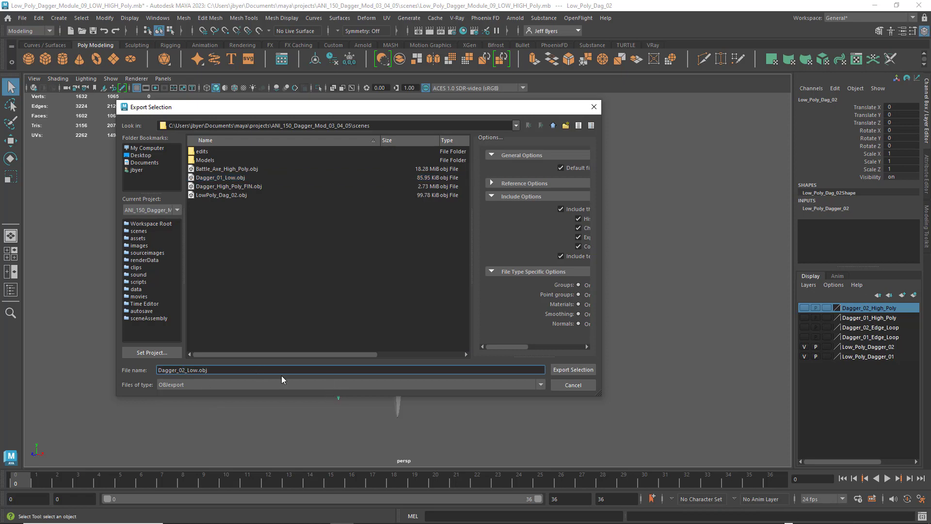
left_click(562, 372)
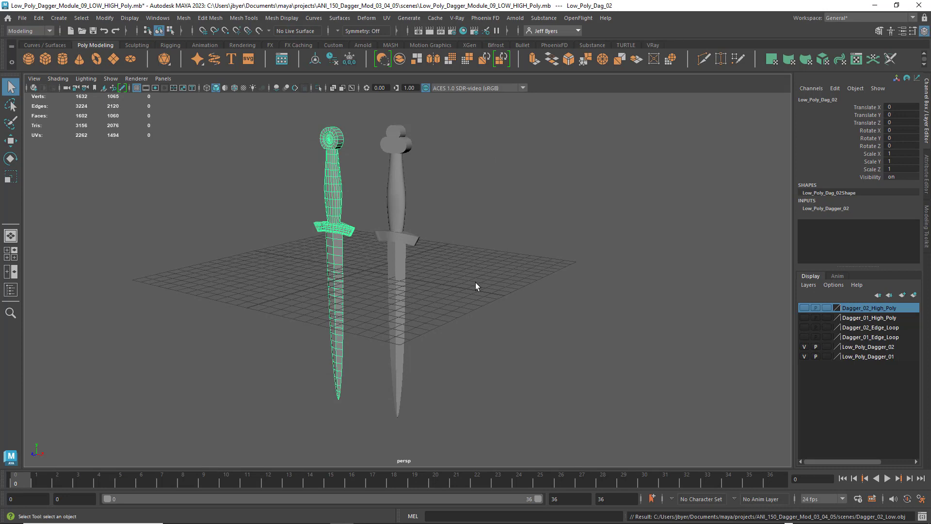
- Hide the Low_Poly_Dagger_01 and Low_Poly_Dagger_02 layers and show the Dagger_01_High_Poly and Dagger_02_High_Poly layers instead
left_click(805, 356)
left_click(804, 346)
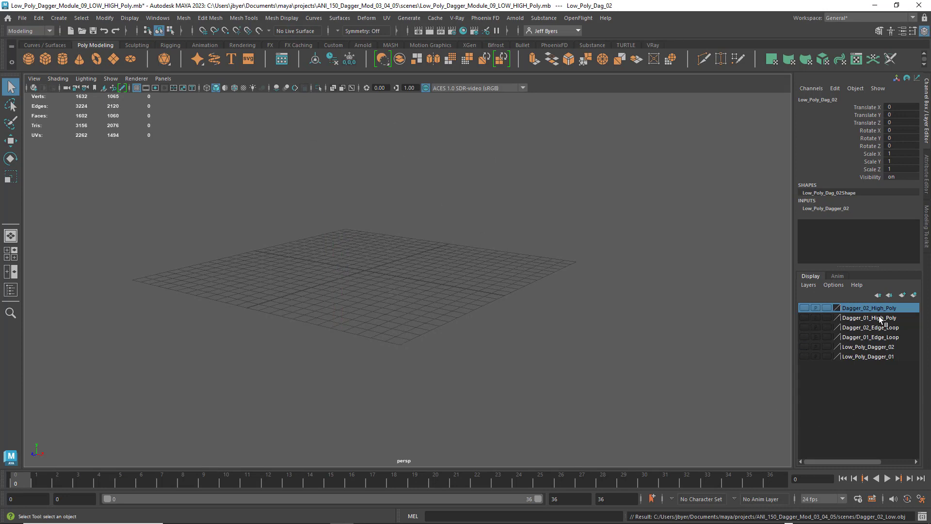
left_click(804, 317)
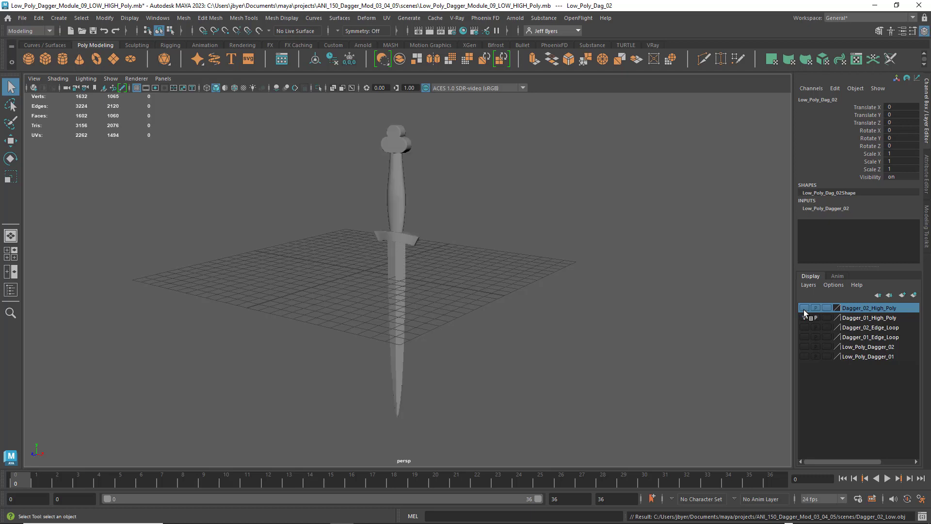
left_click(804, 308)
- Export only the high-poly dagger with the three-lobed pommel as Dagger_01_High.obj in the project's scenes folder
left_click(400, 140)
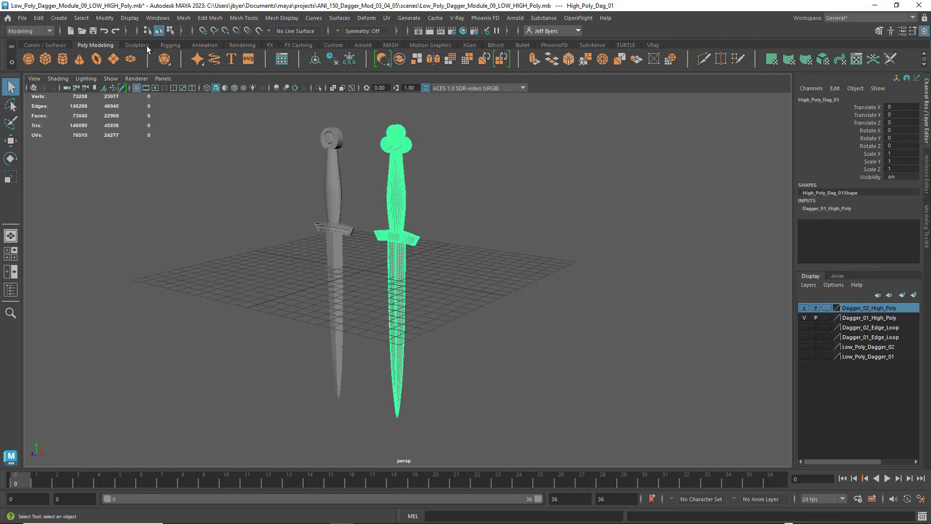
left_click(23, 18)
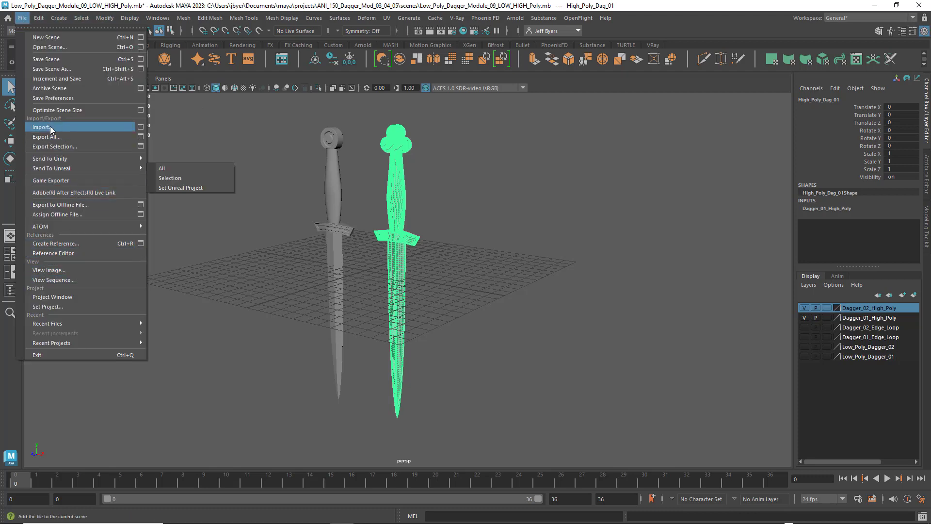
left_click(140, 146)
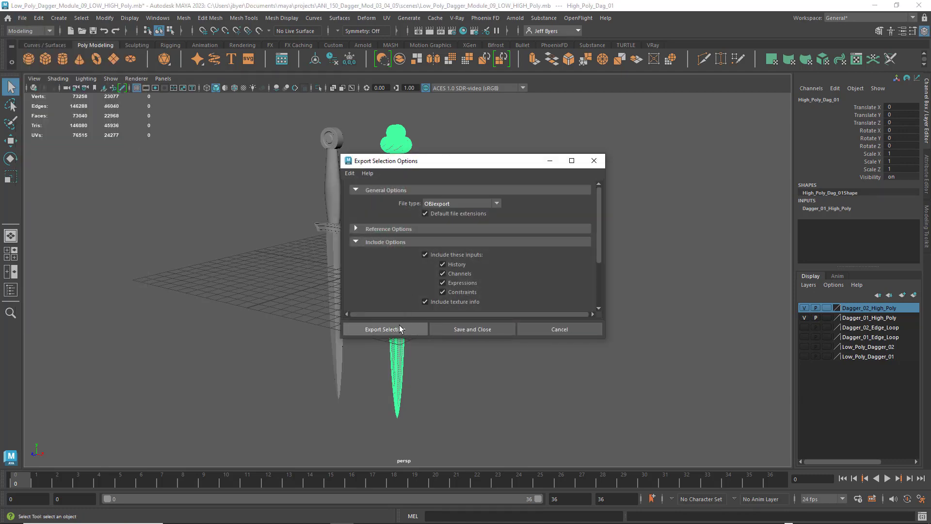
left_click(400, 329)
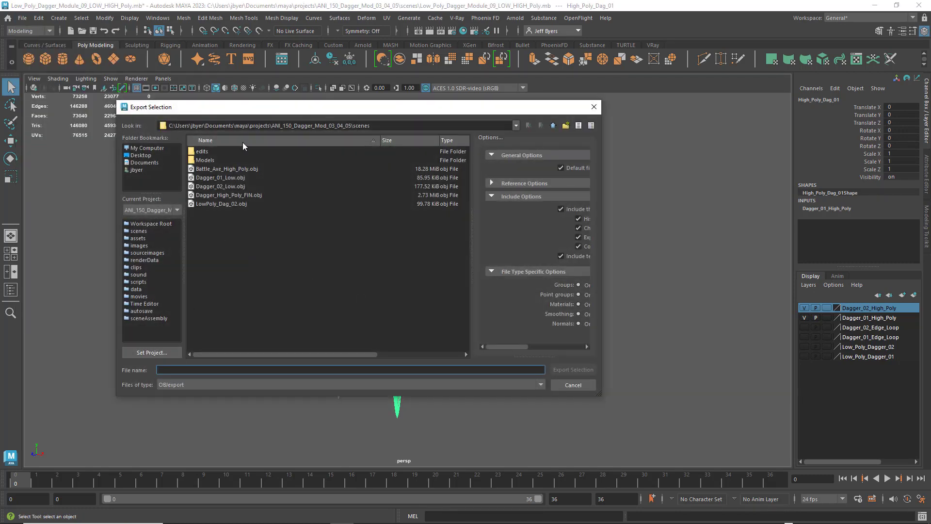
left_click(222, 177)
left_click(192, 369)
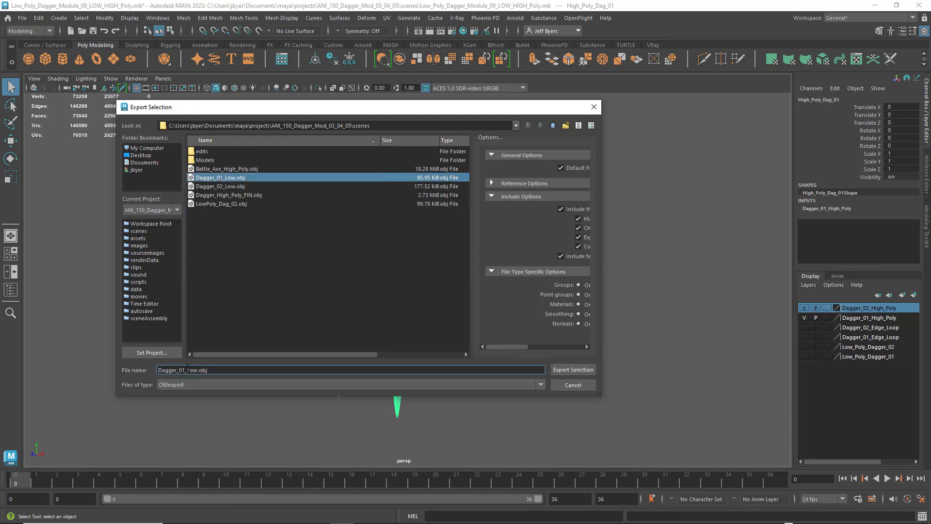
left_click_drag(187, 370, 197, 369)
type("High")
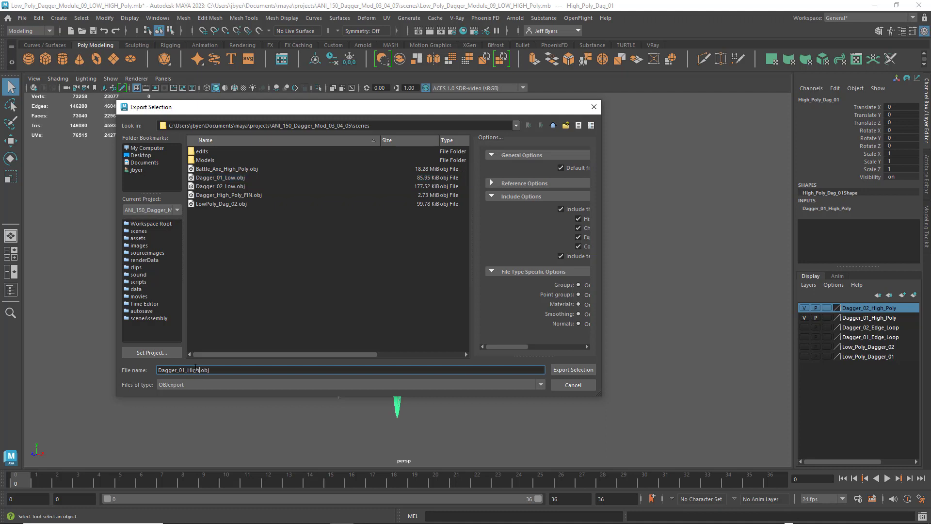
left_click(561, 370)
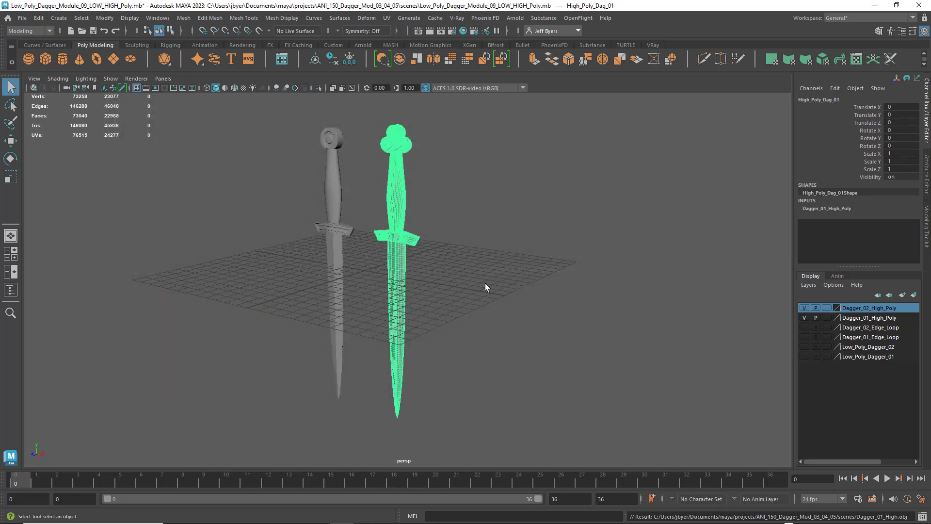
- Export only the high-poly dagger with the round pommel as Dagger_02_High.obj in the same scenes folder, and clear the selection
left_click(330, 140)
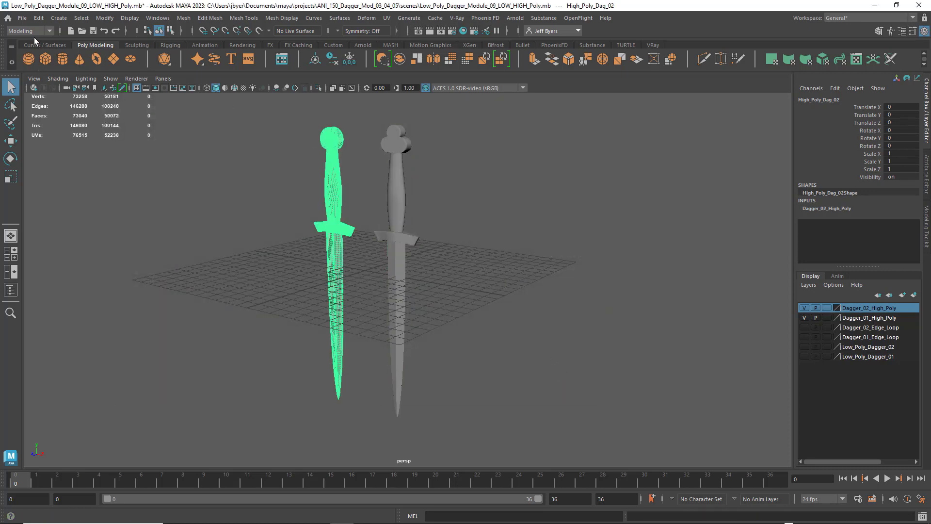
left_click(22, 18)
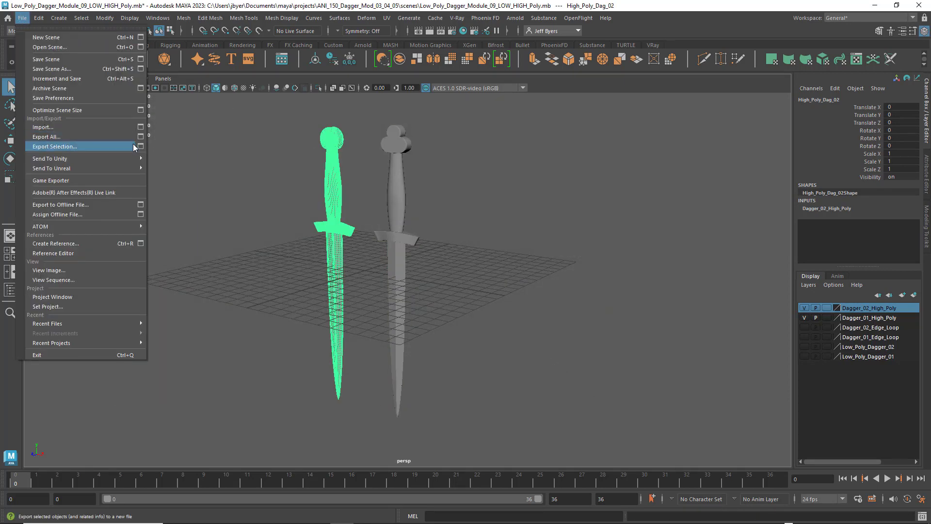
left_click(141, 145)
left_click(388, 329)
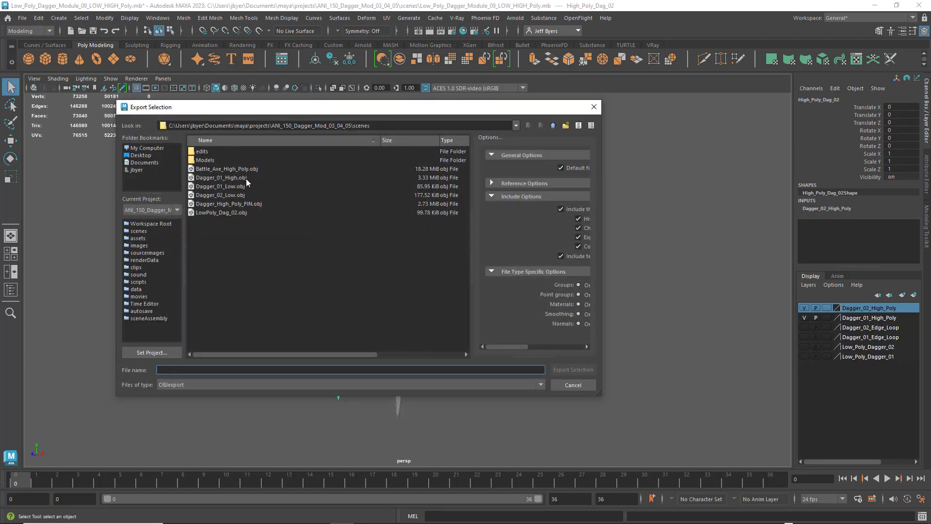
left_click(224, 195)
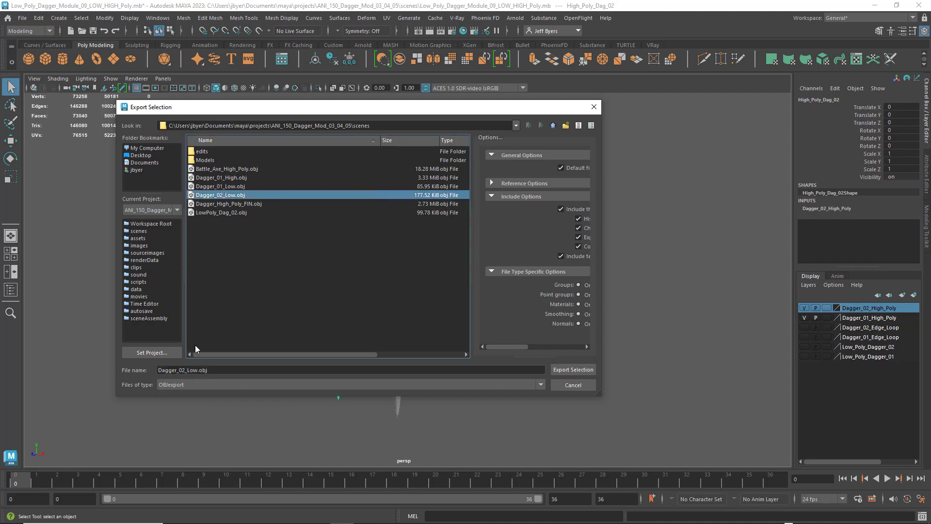
left_click(195, 371)
left_click_drag(187, 371, 197, 369)
type("High")
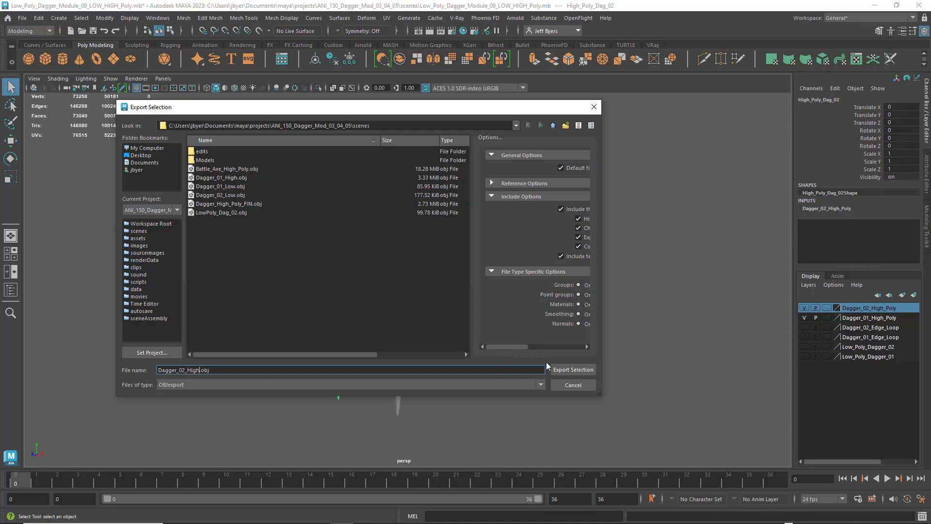
left_click(573, 370)
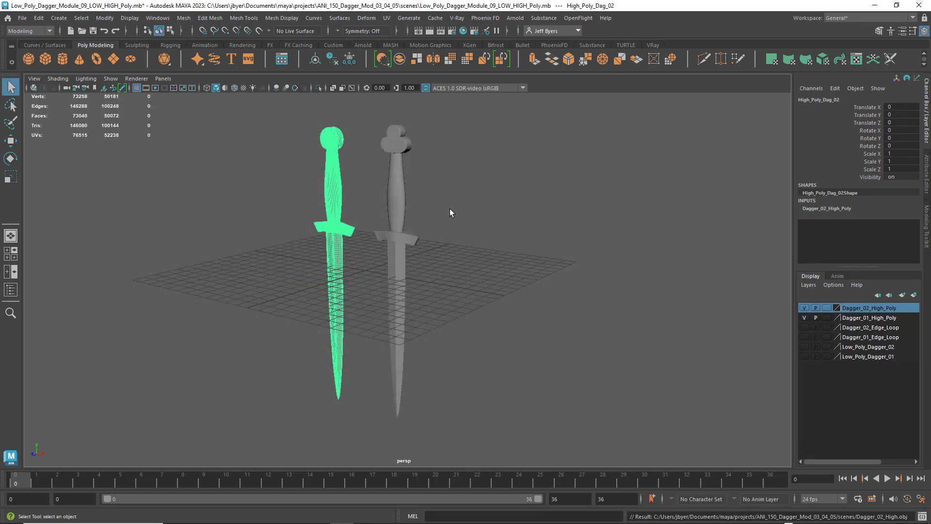
left_click(443, 190)
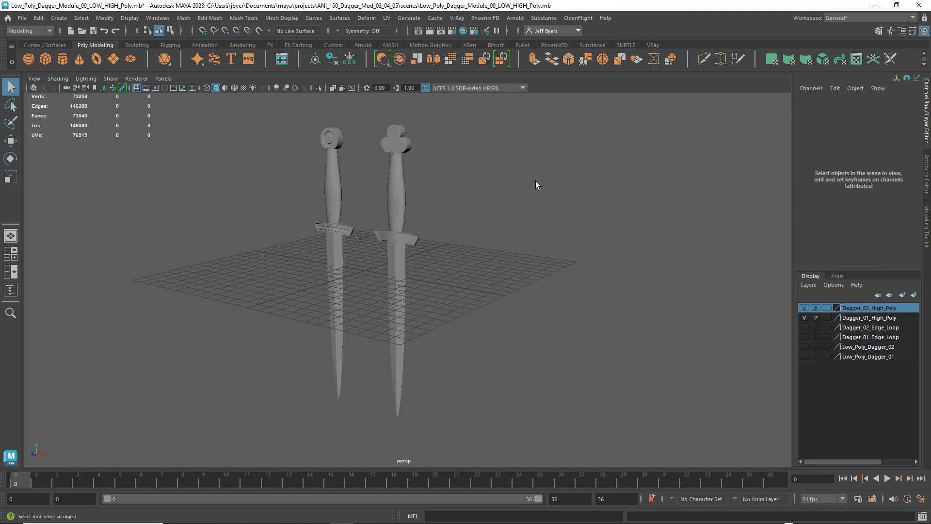